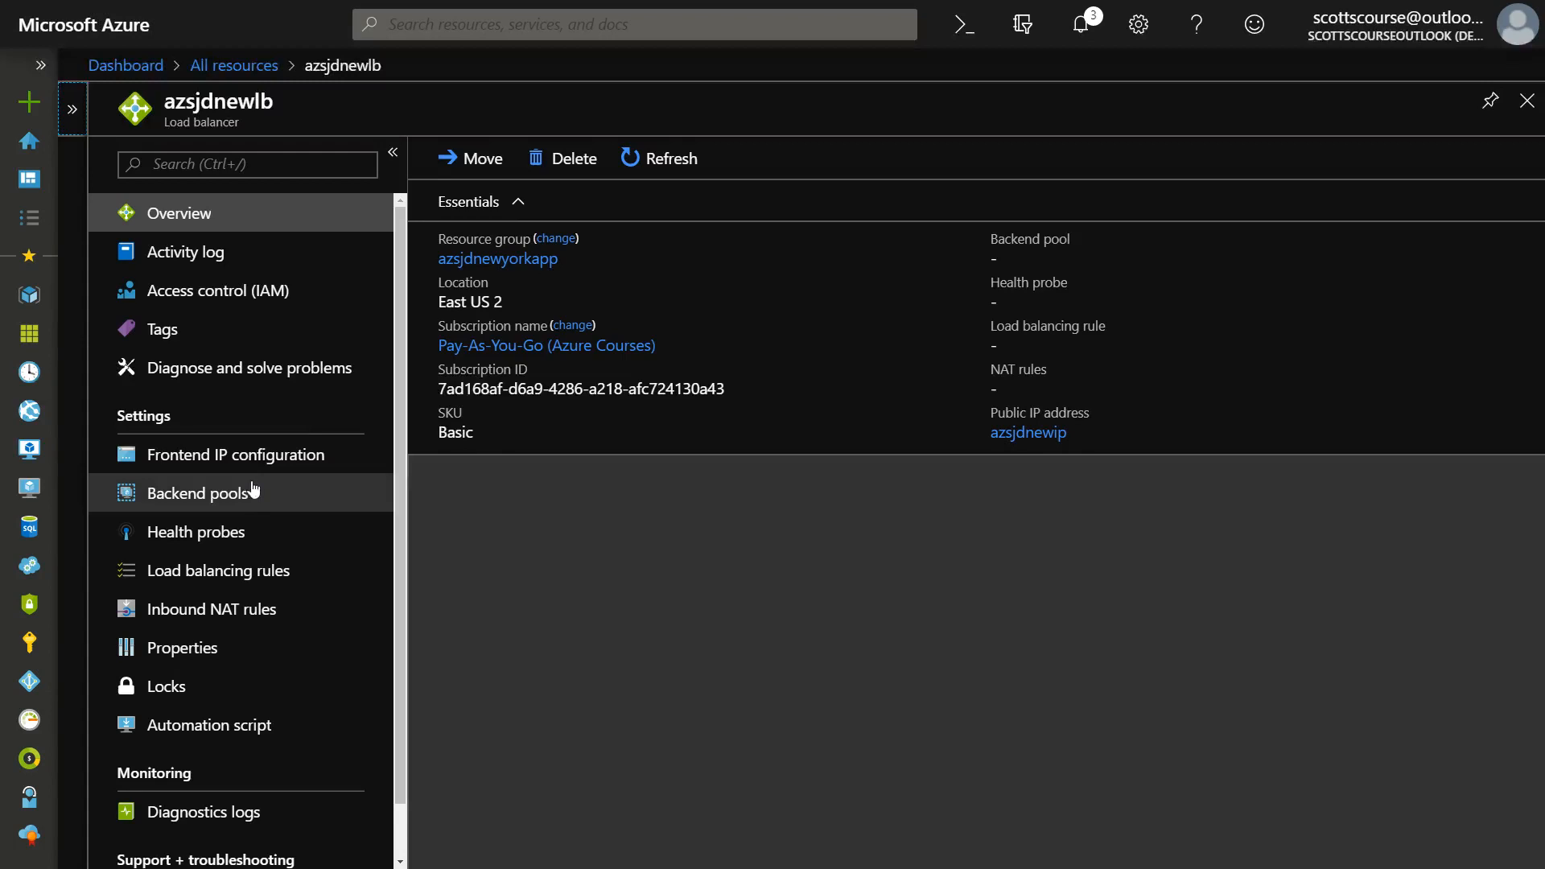
Review the azsjdnewlb load balancer's backend pools, health probes and overview information.
click(211, 495)
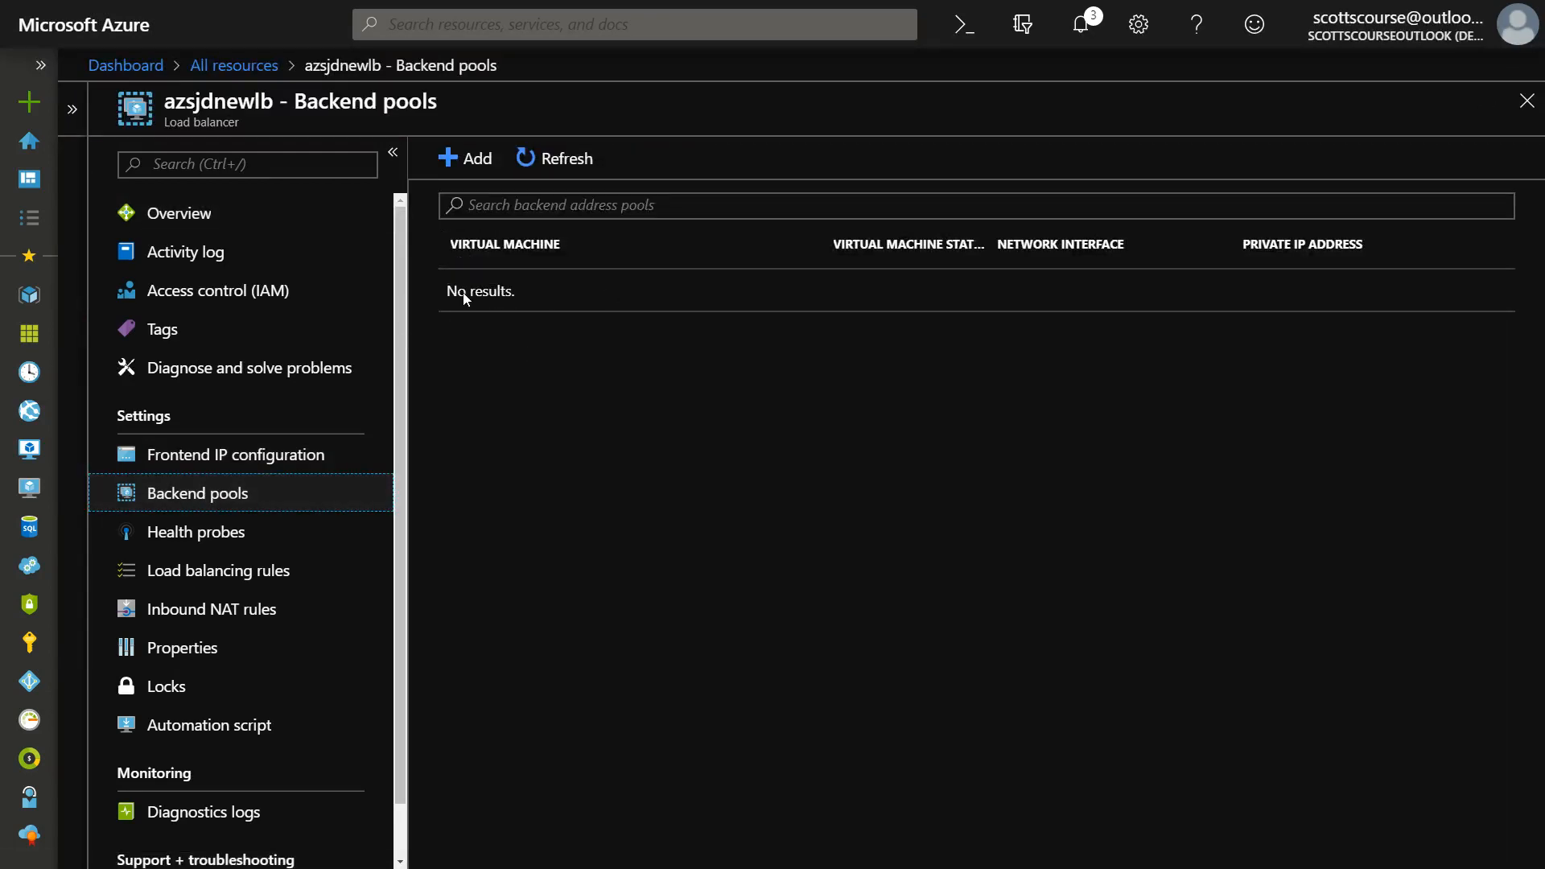
click(387, 535)
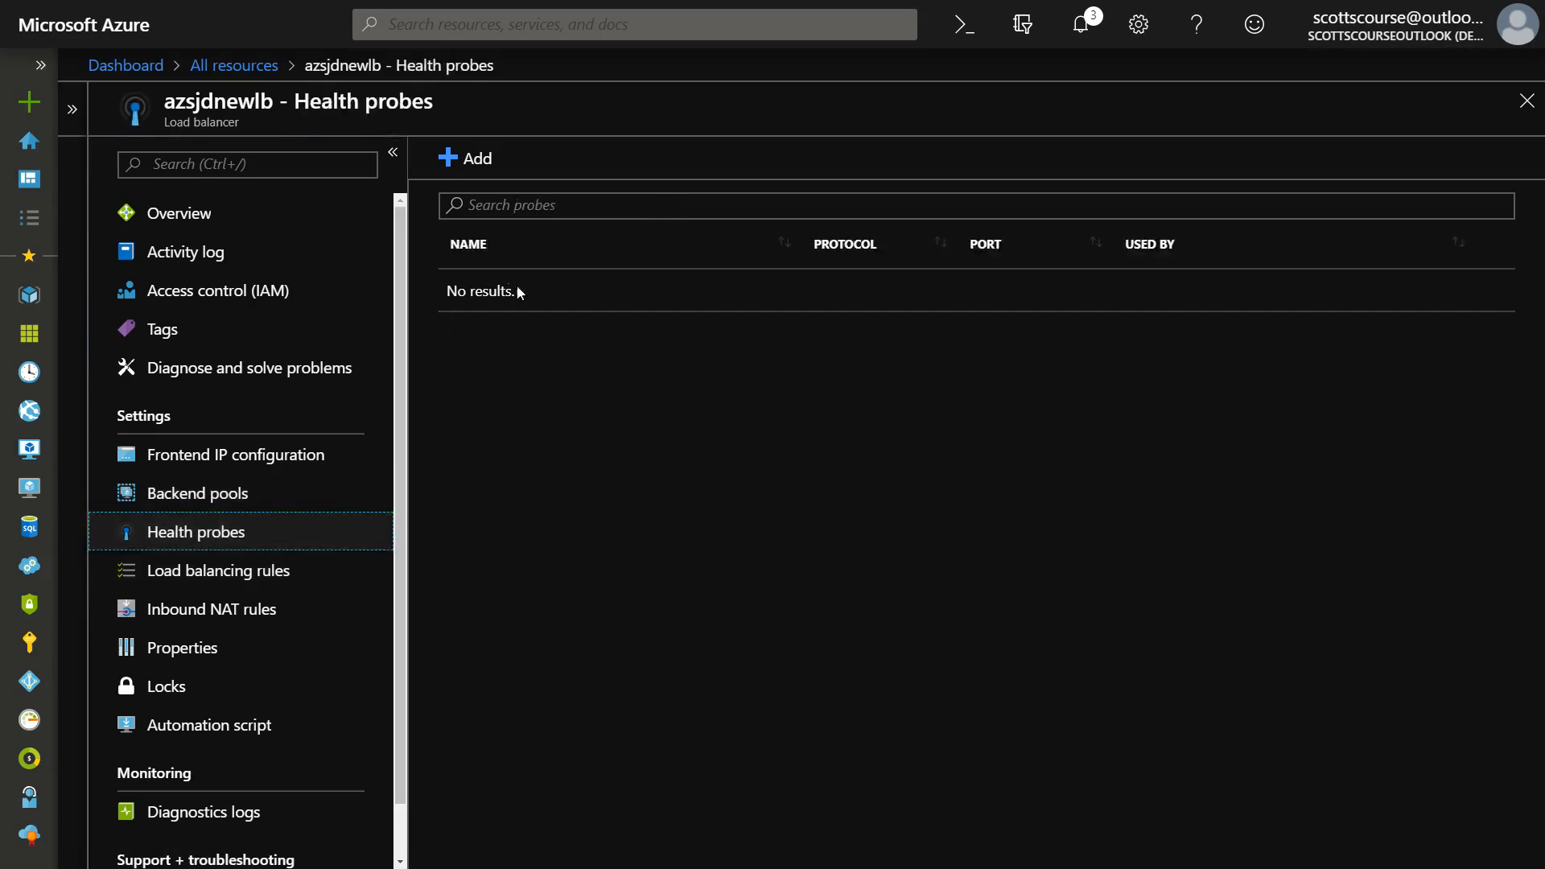
click(193, 497)
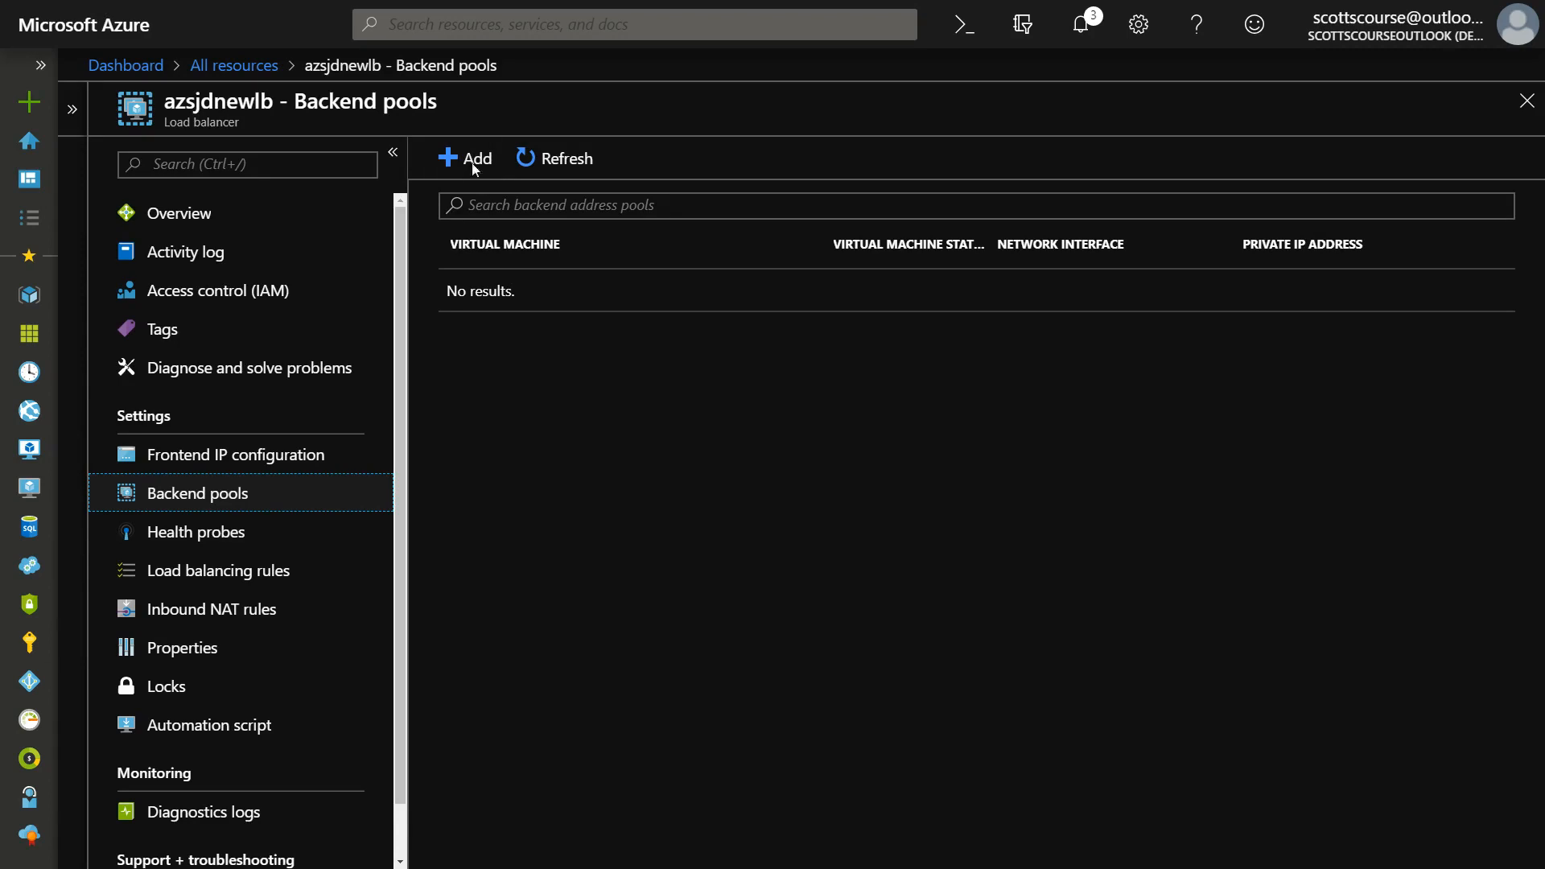
click(201, 215)
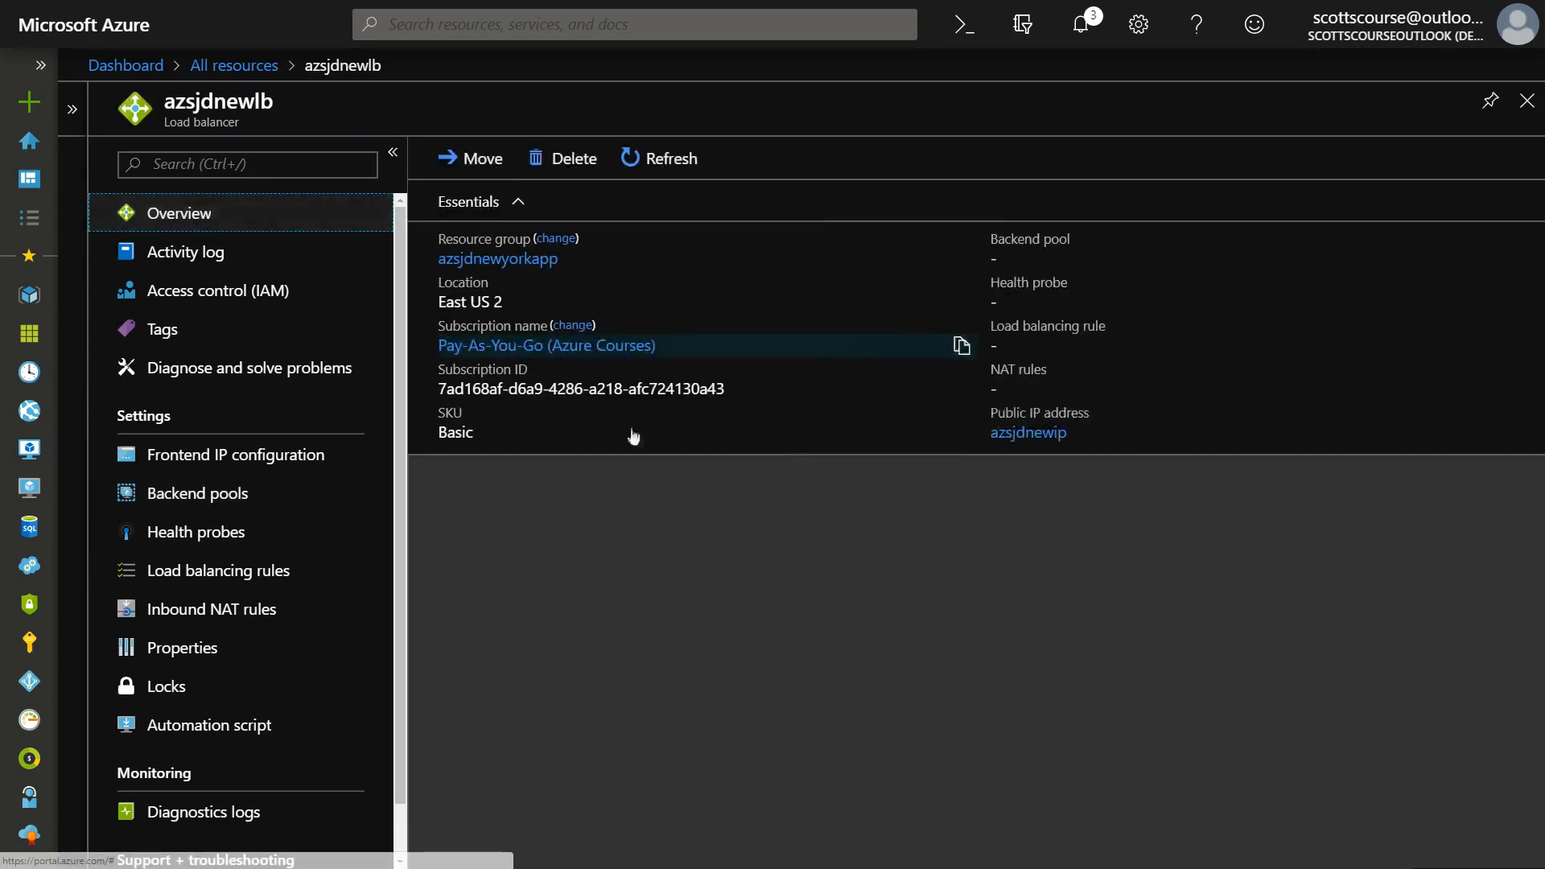
Start a new backend pool for the azsjdnewlb load balancer and name it azlbbep.
click(194, 501)
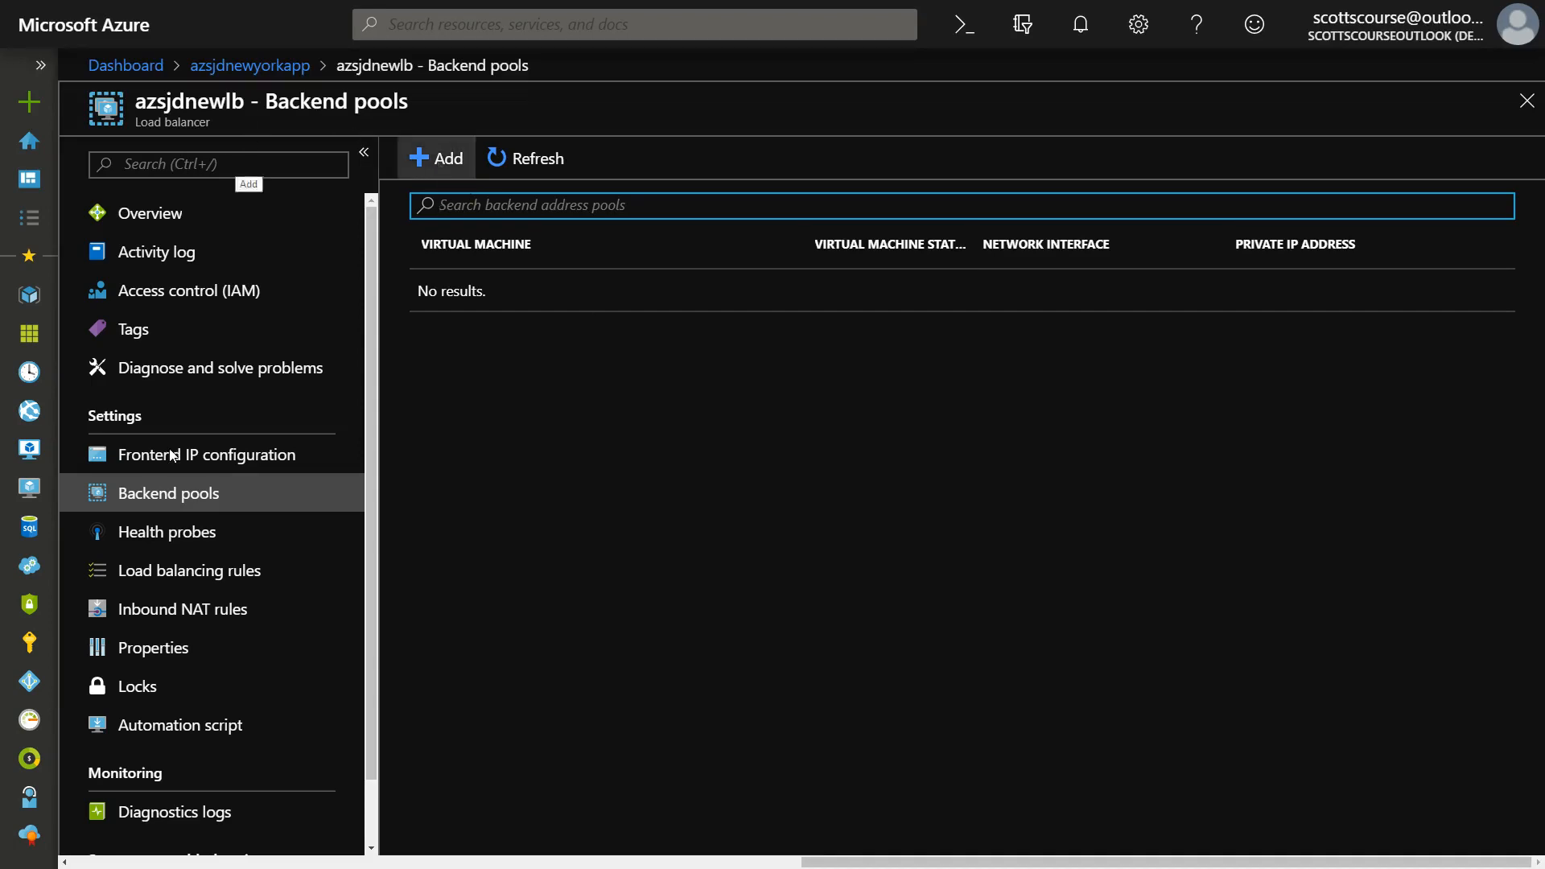
click(435, 159)
click(230, 179)
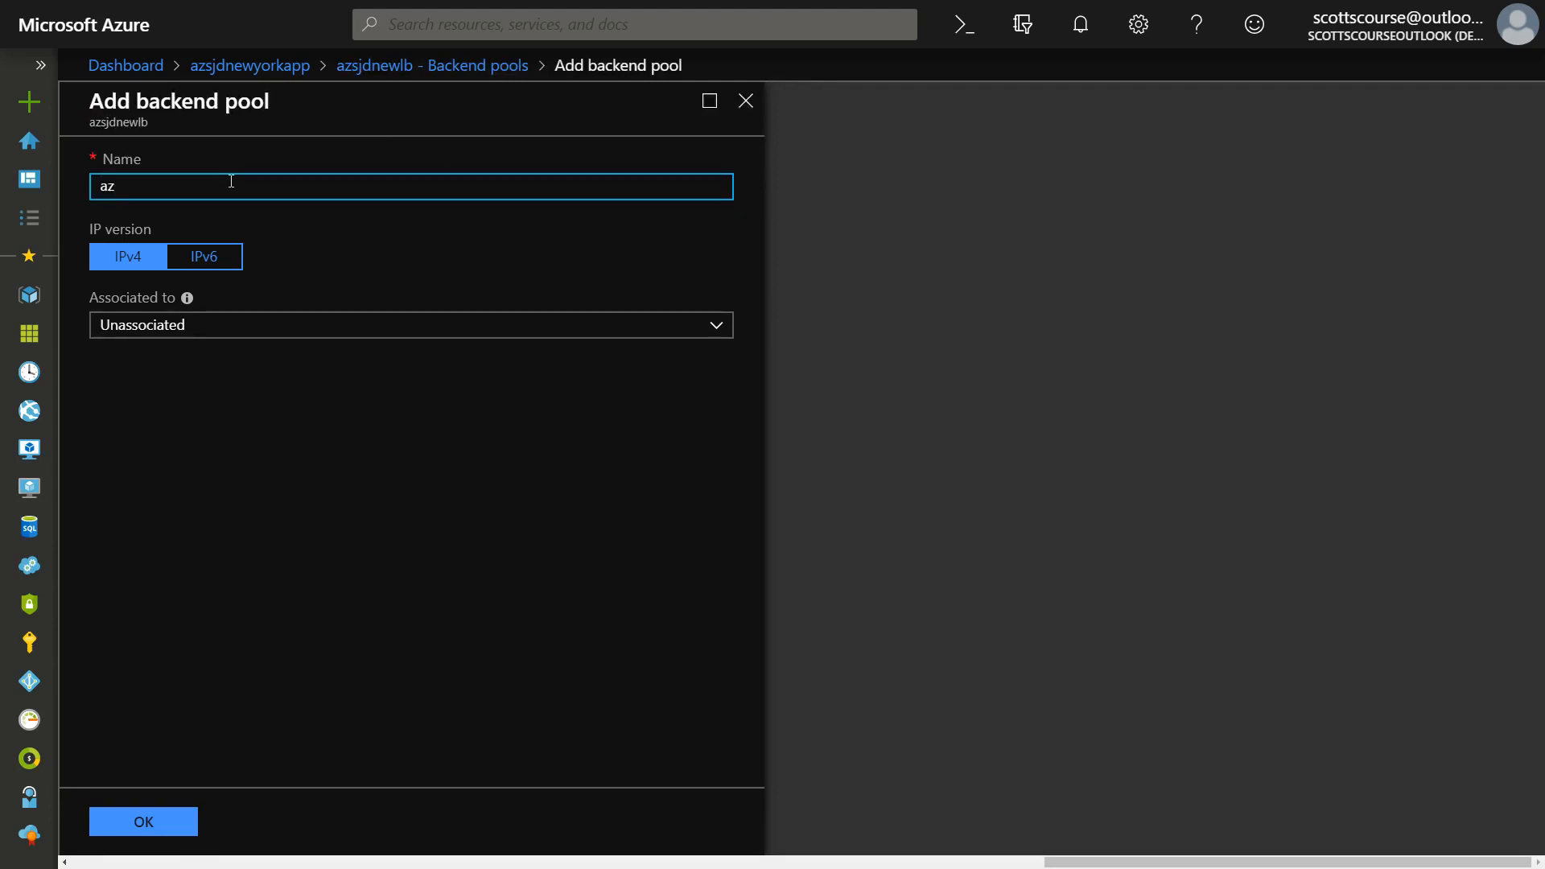
text(azlbbep)
Associate the backend pool with an availability set and choose aznewset.
click(157, 331)
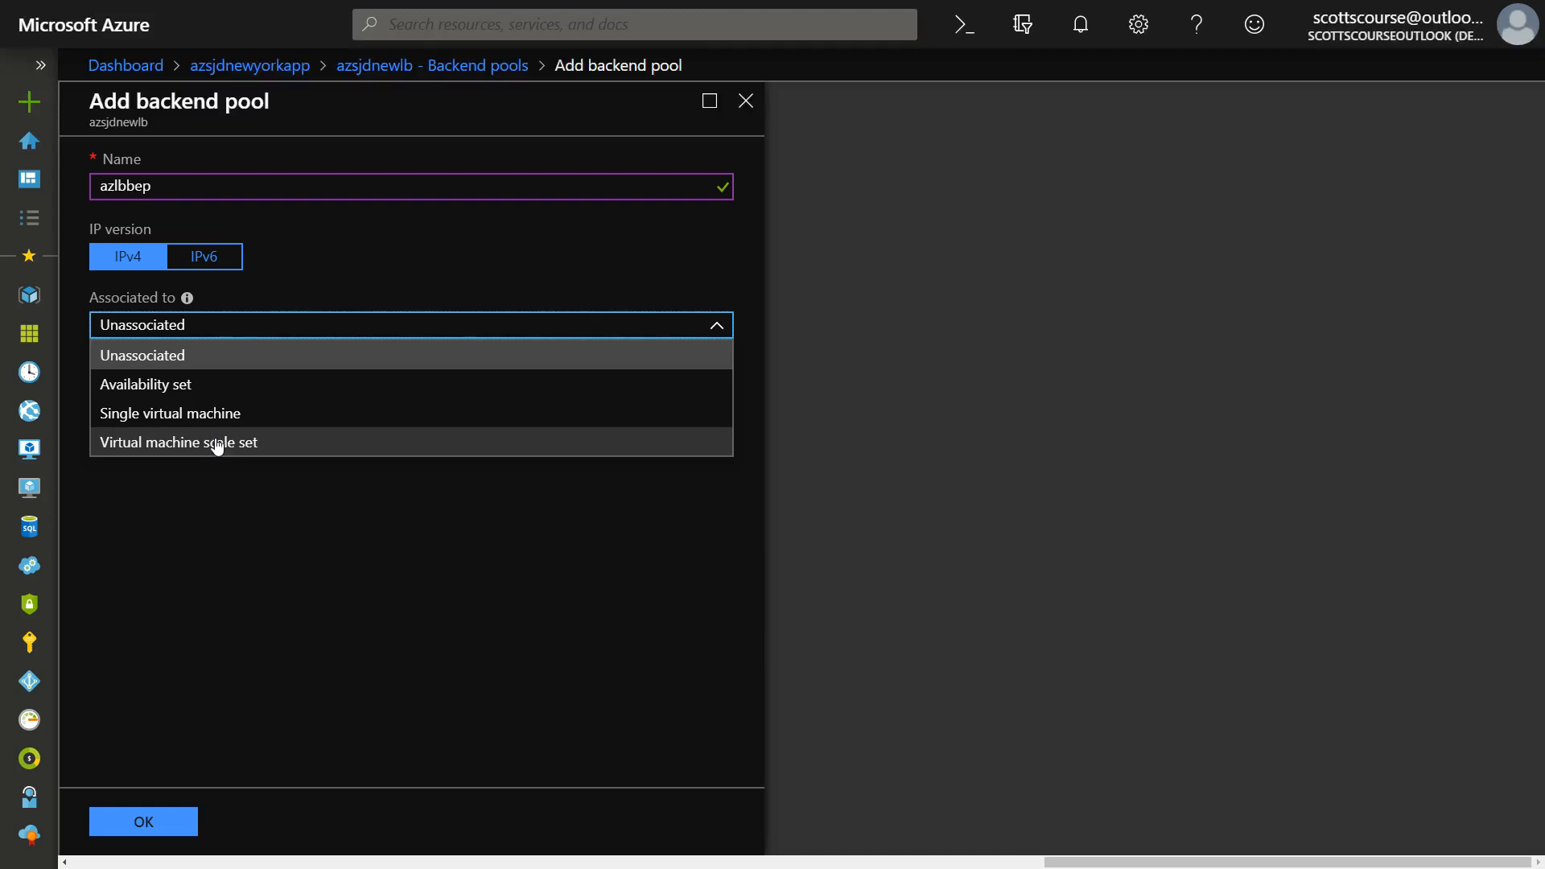
click(170, 394)
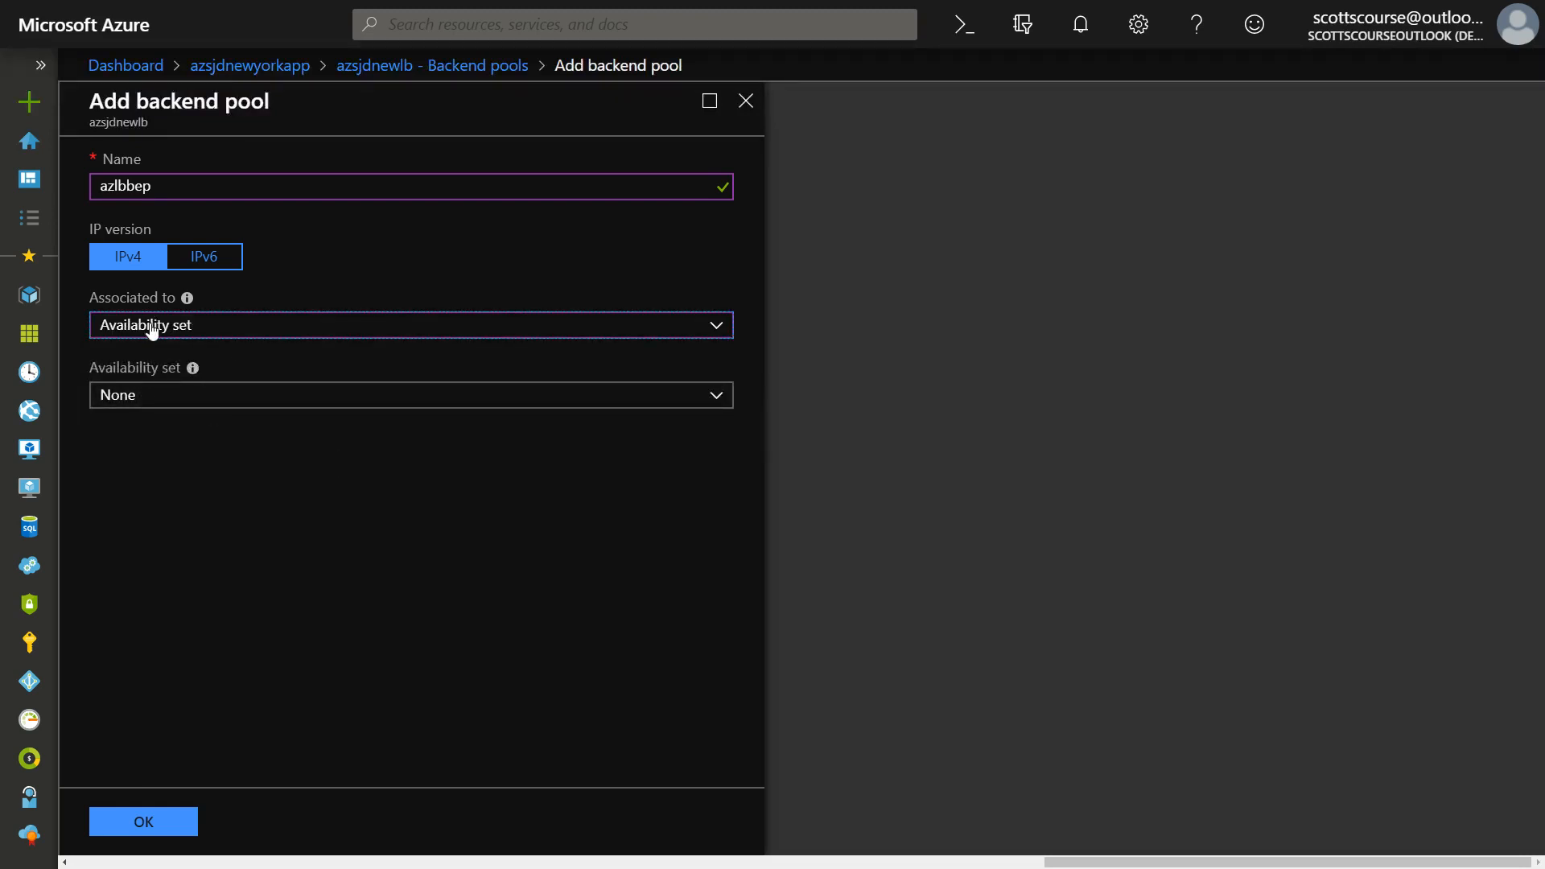
click(141, 406)
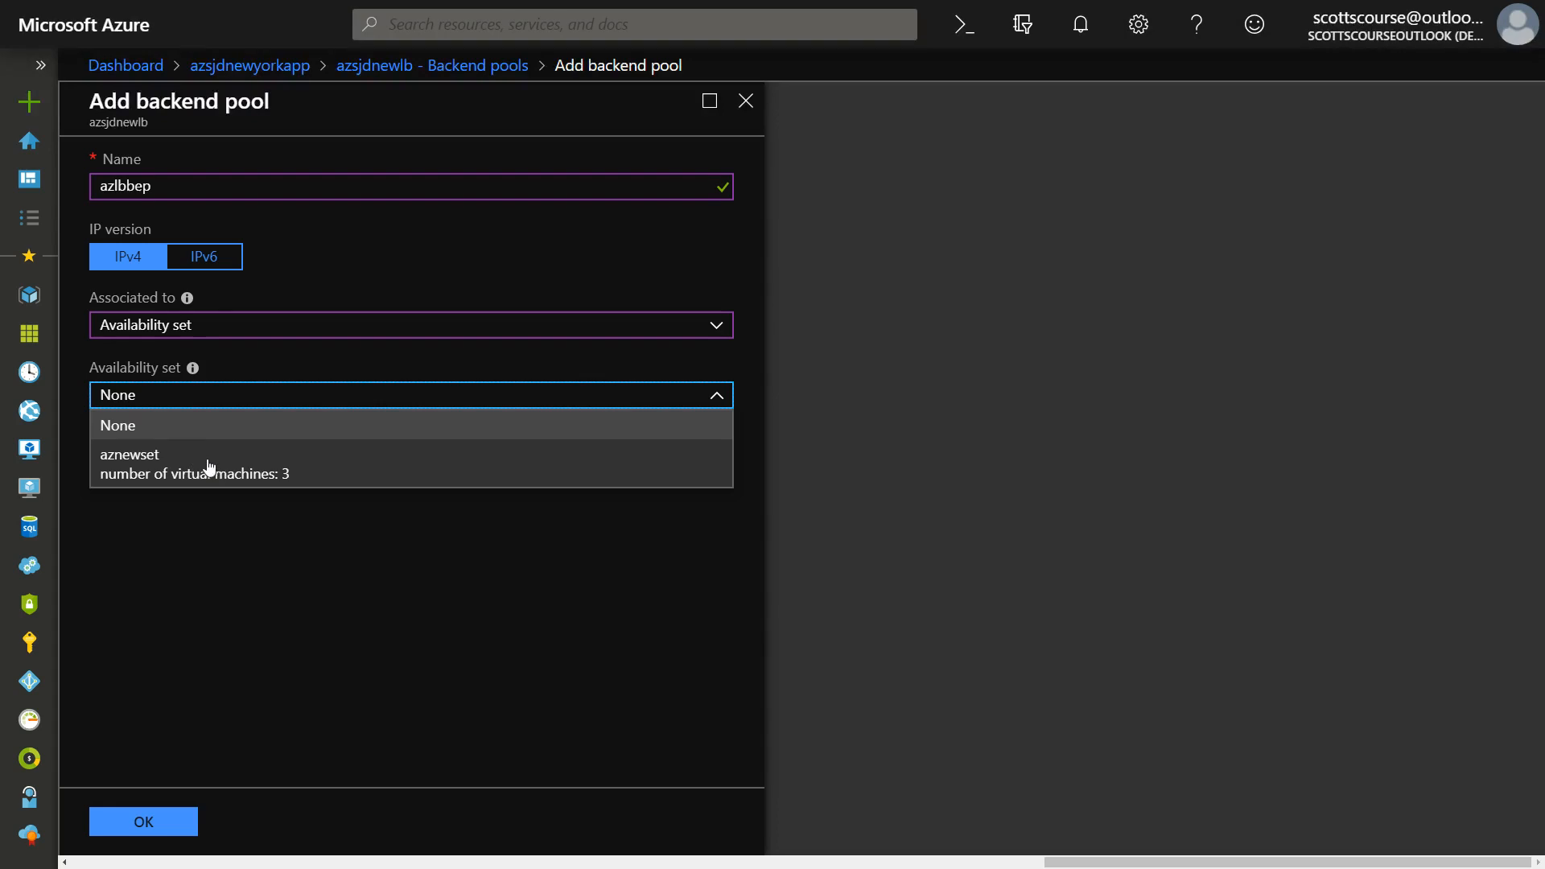
click(150, 465)
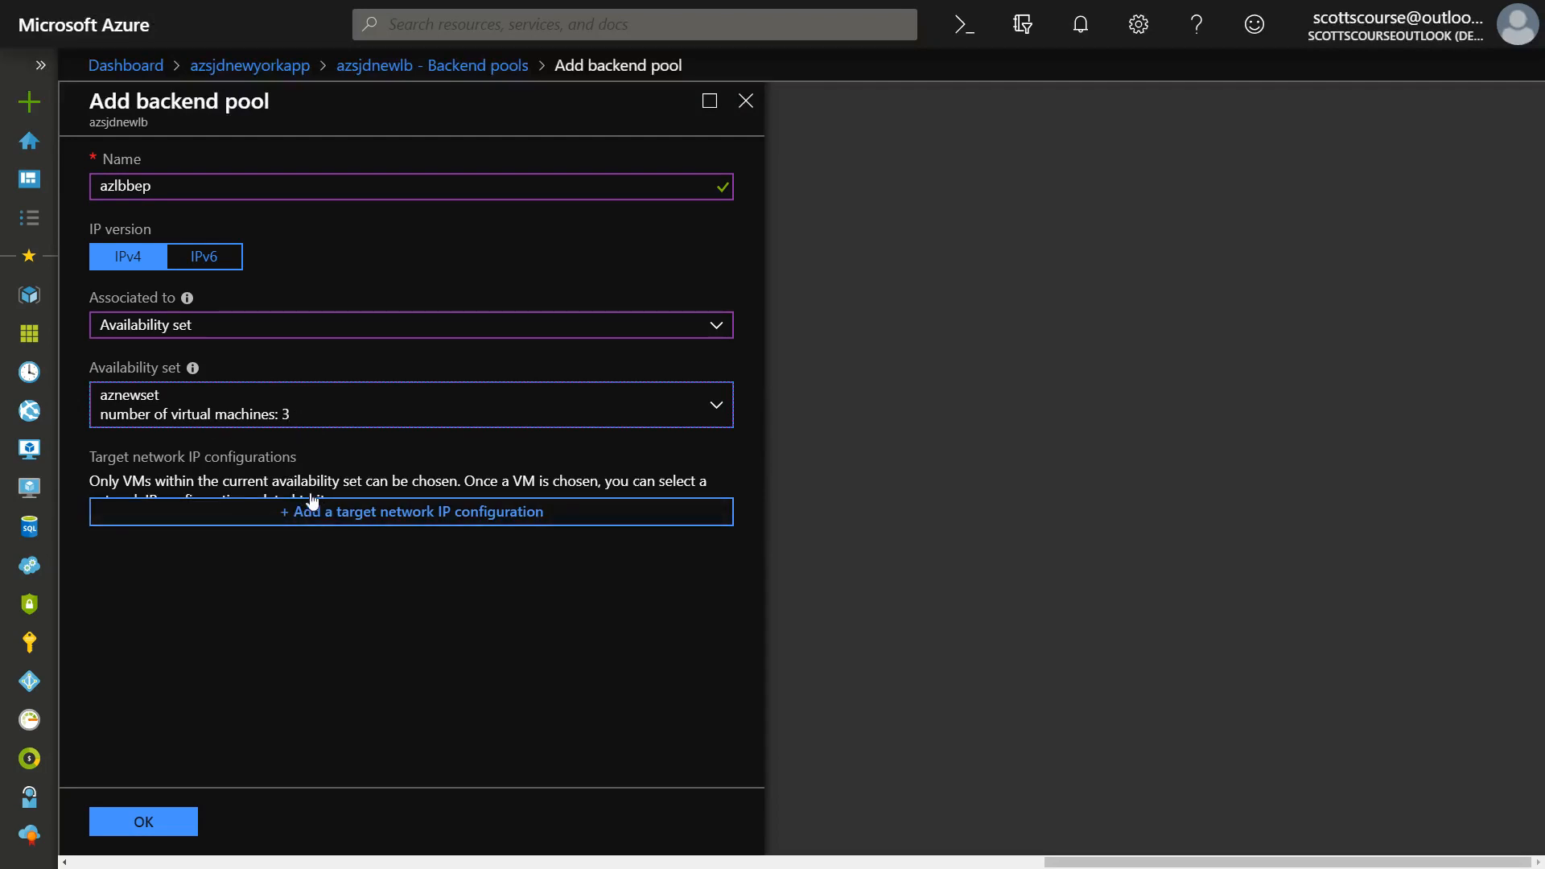
Add a target network IP configuration for virtual machine azvm1 using ipconfig1 (10.1.0.4).
click(450, 515)
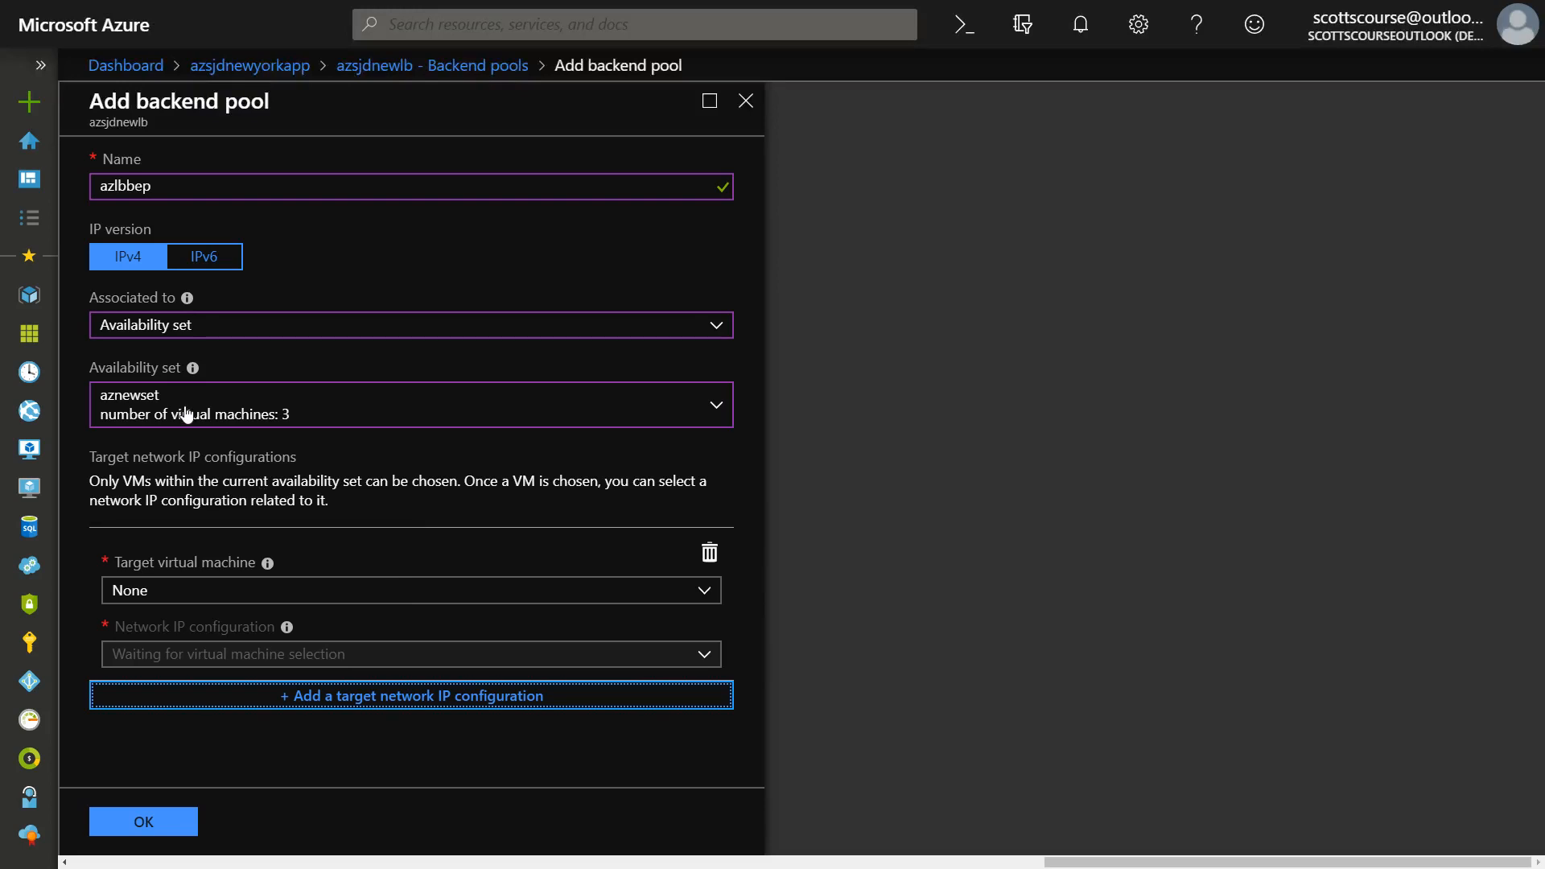
click(265, 601)
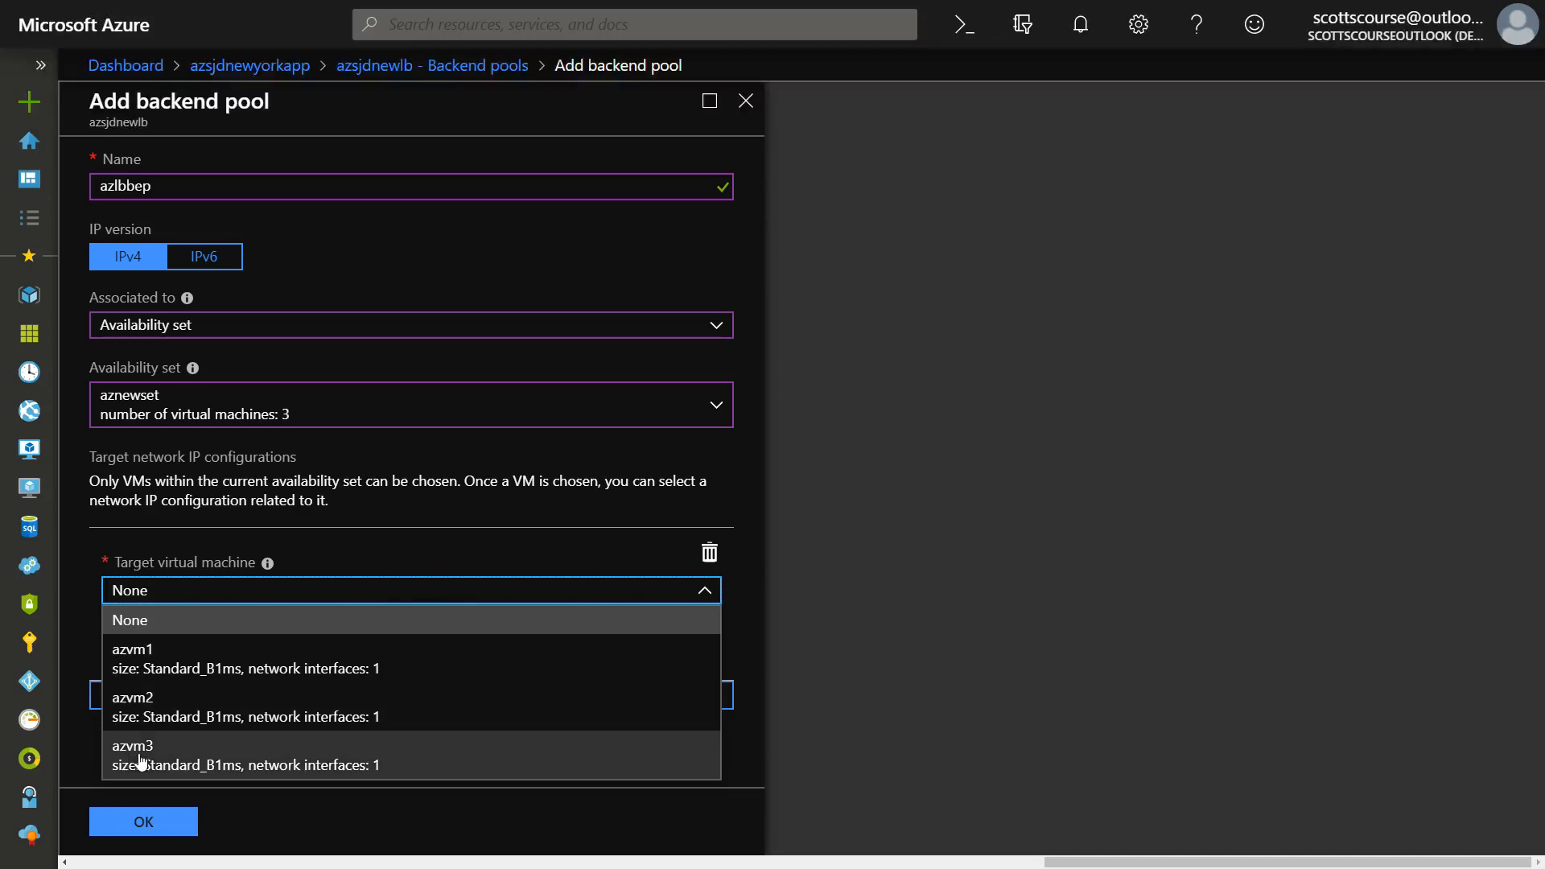
click(366, 678)
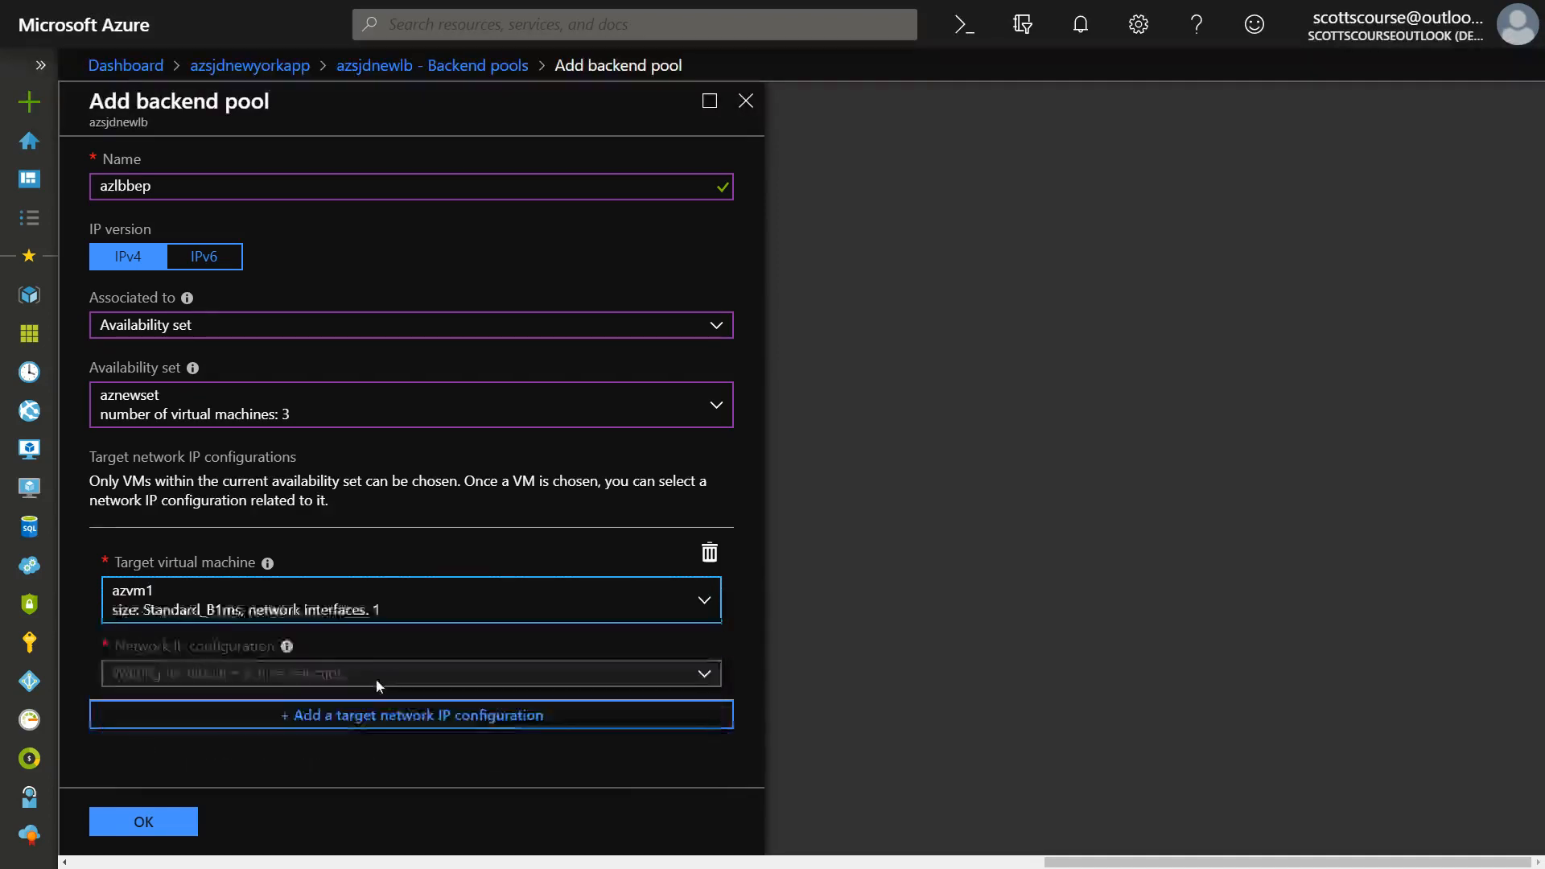
click(705, 676)
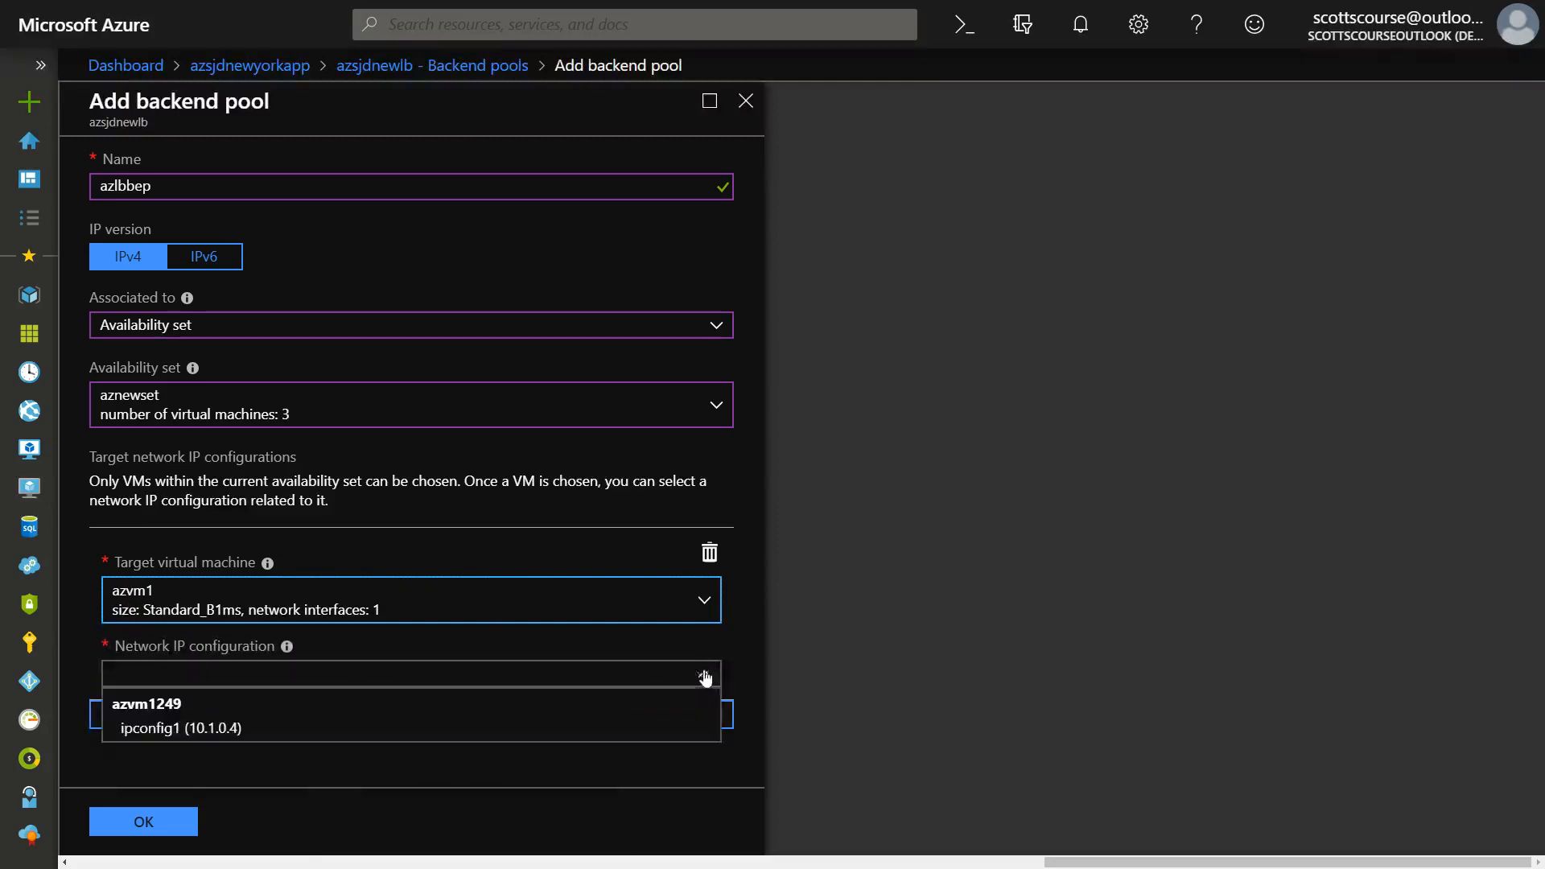
click(161, 729)
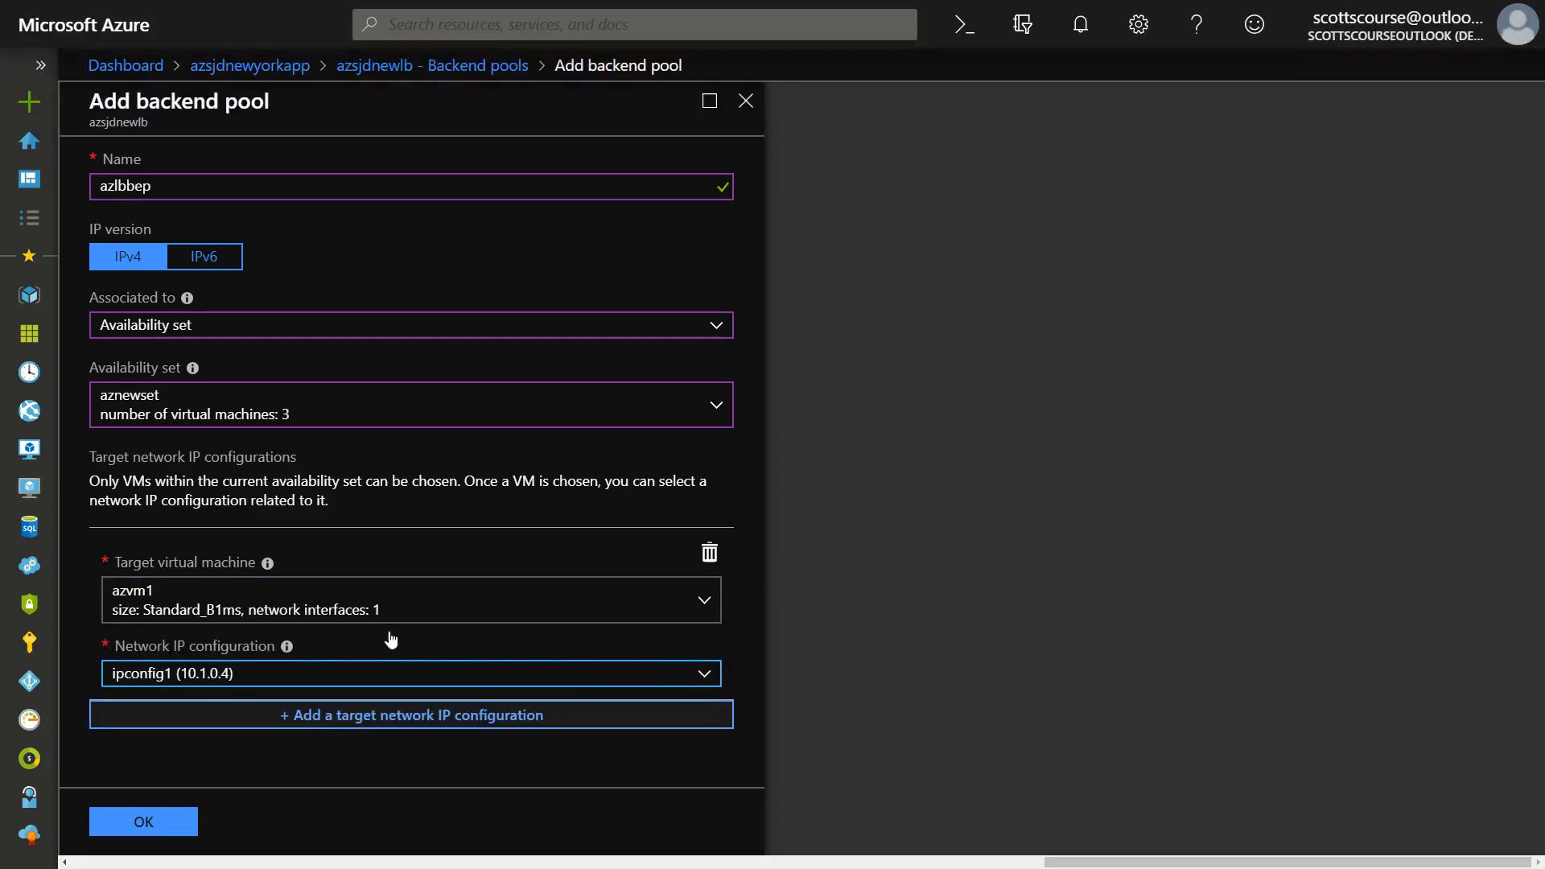
Add a second target network IP configuration for virtual machine azvm2 using ipconfig1 (10.1.0.6).
click(379, 721)
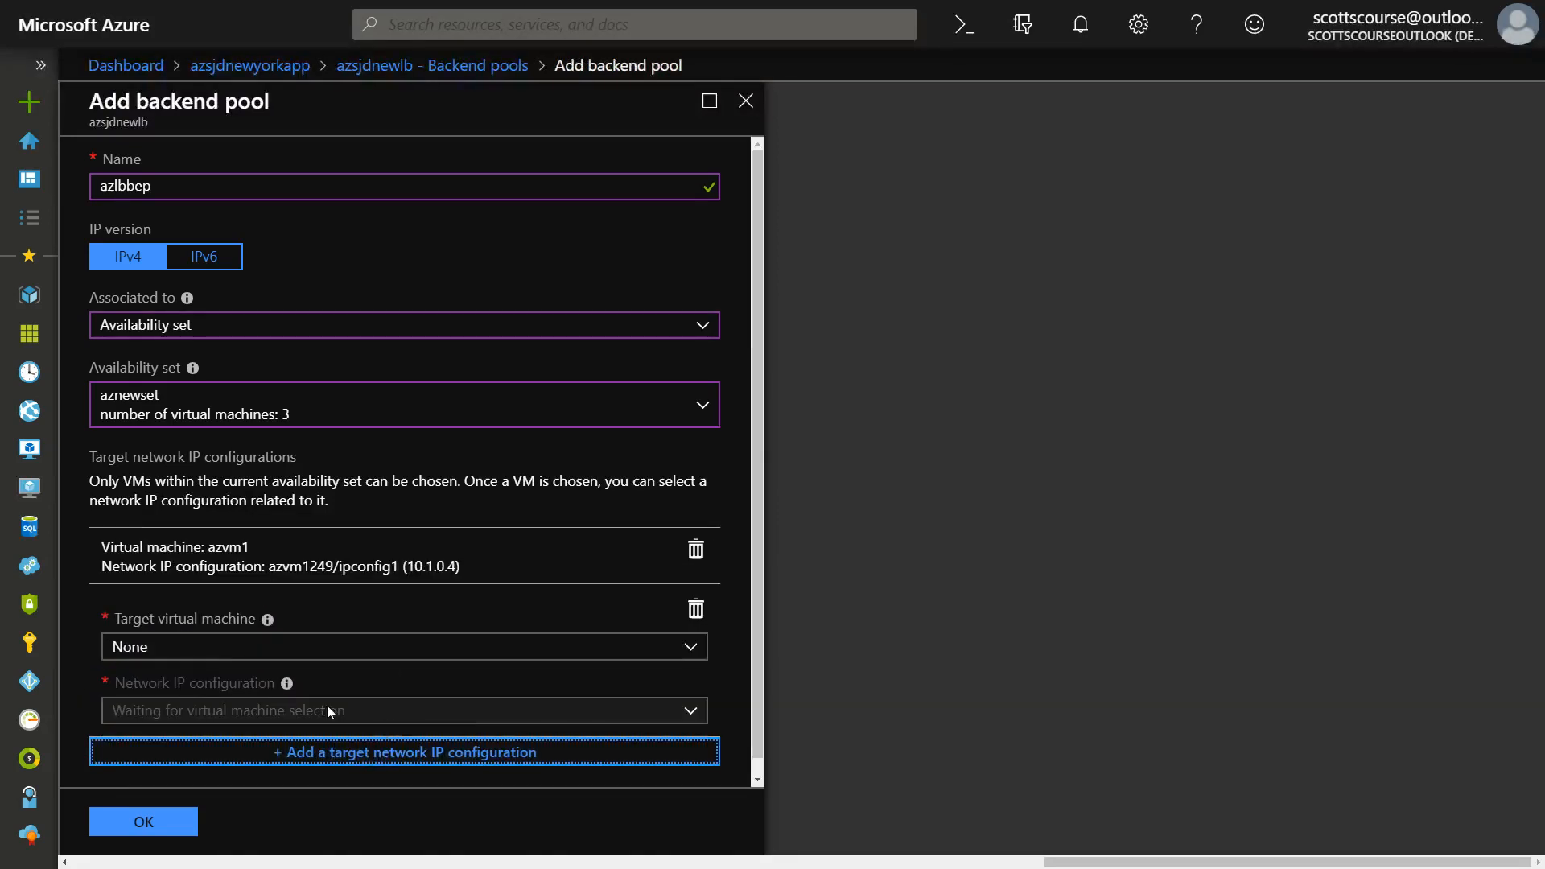
click(223, 658)
click(187, 560)
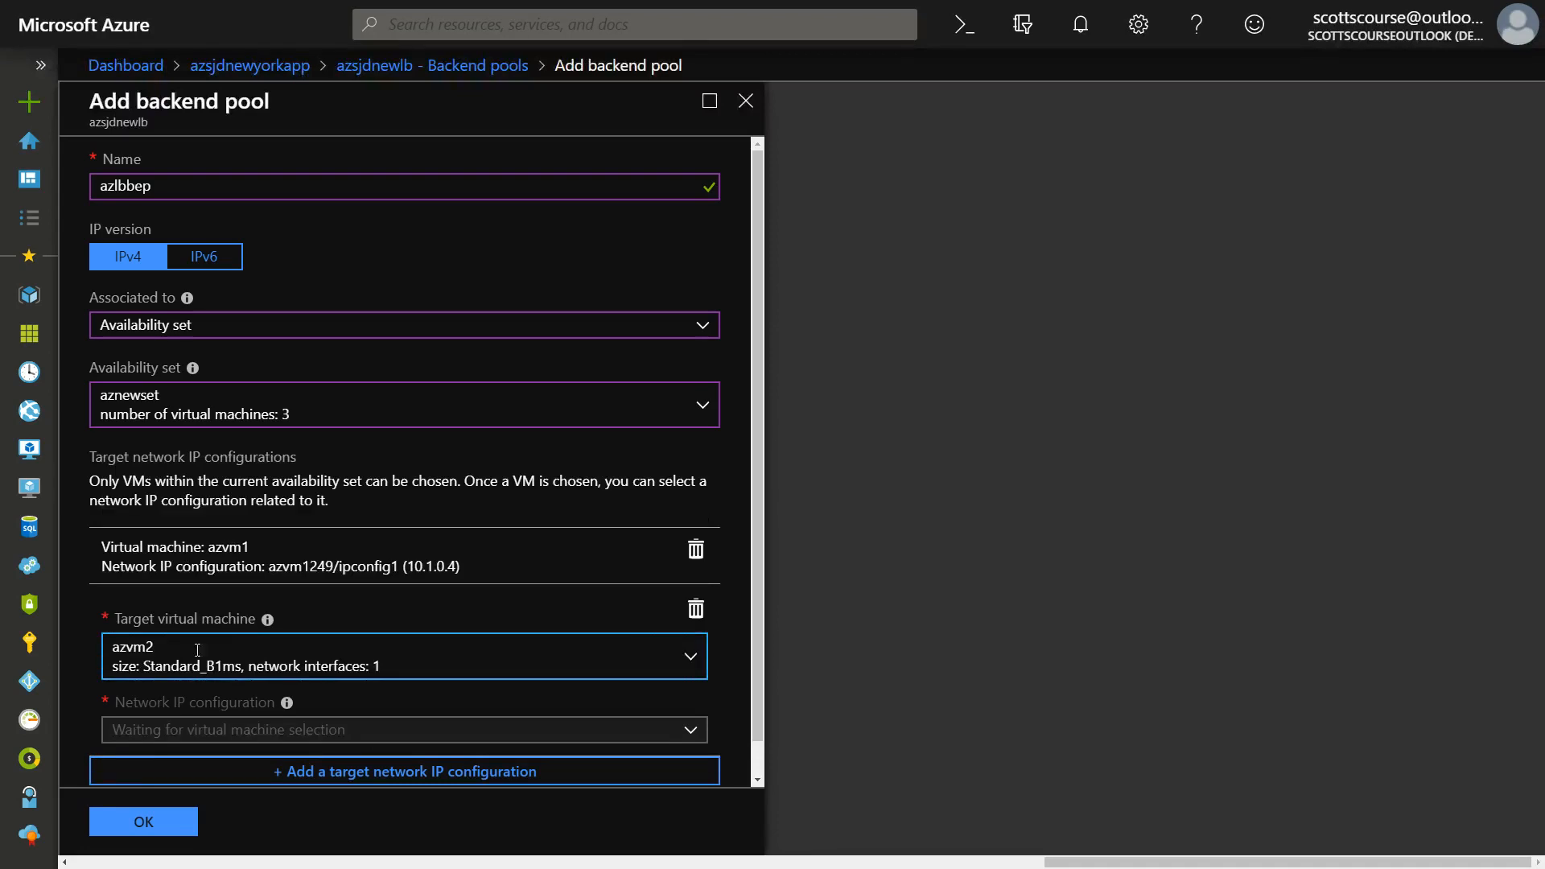
click(198, 727)
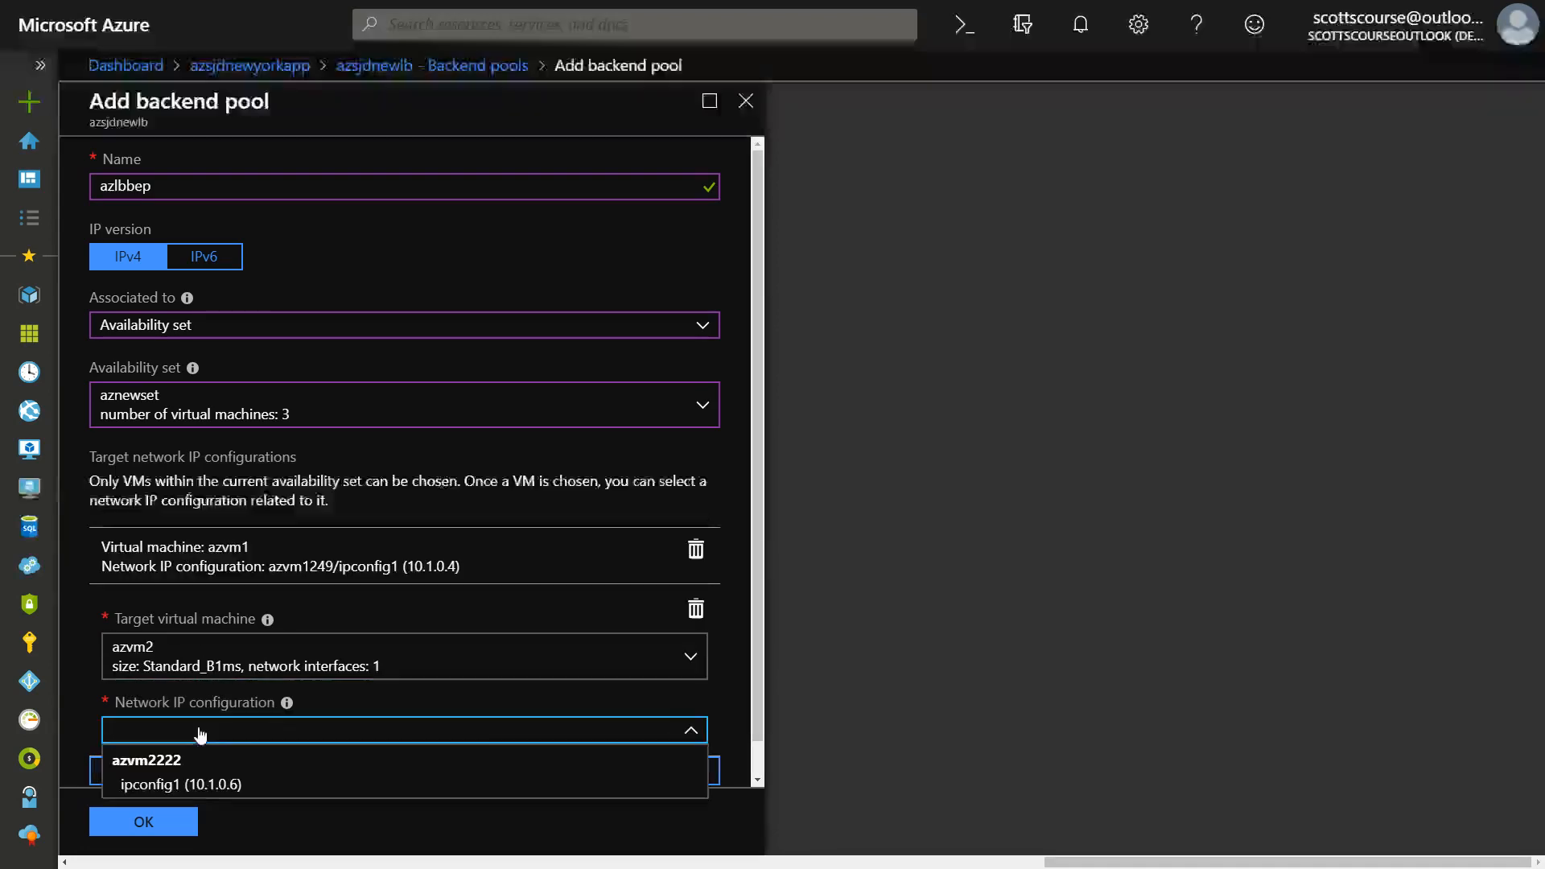
click(181, 777)
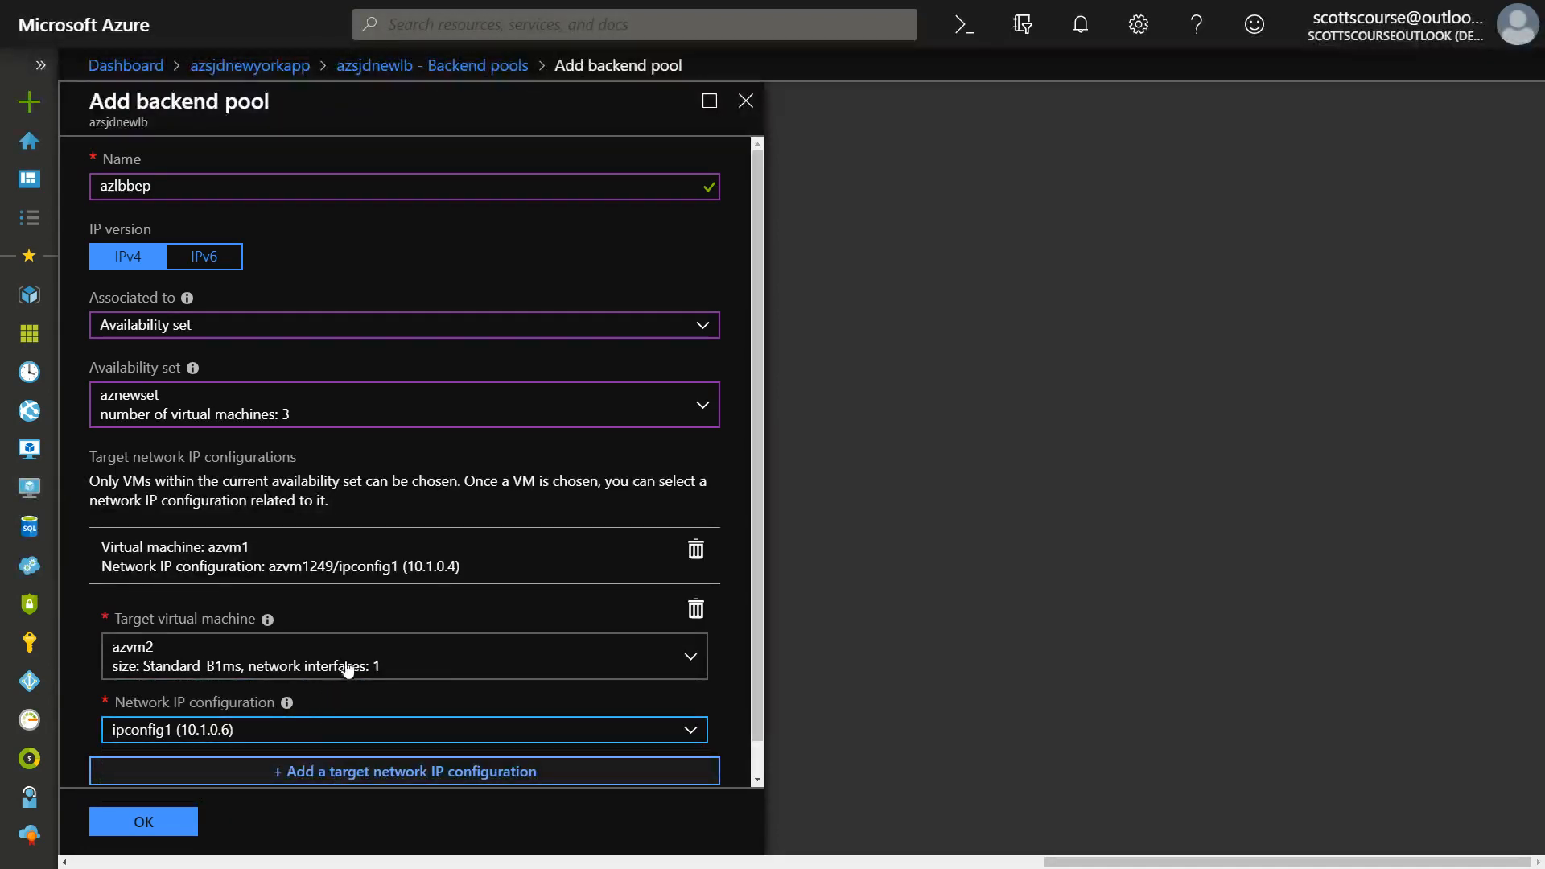
Add a third target network IP configuration for virtual machine azvm3 using ipconfig1 (10.1.0.5).
click(205, 700)
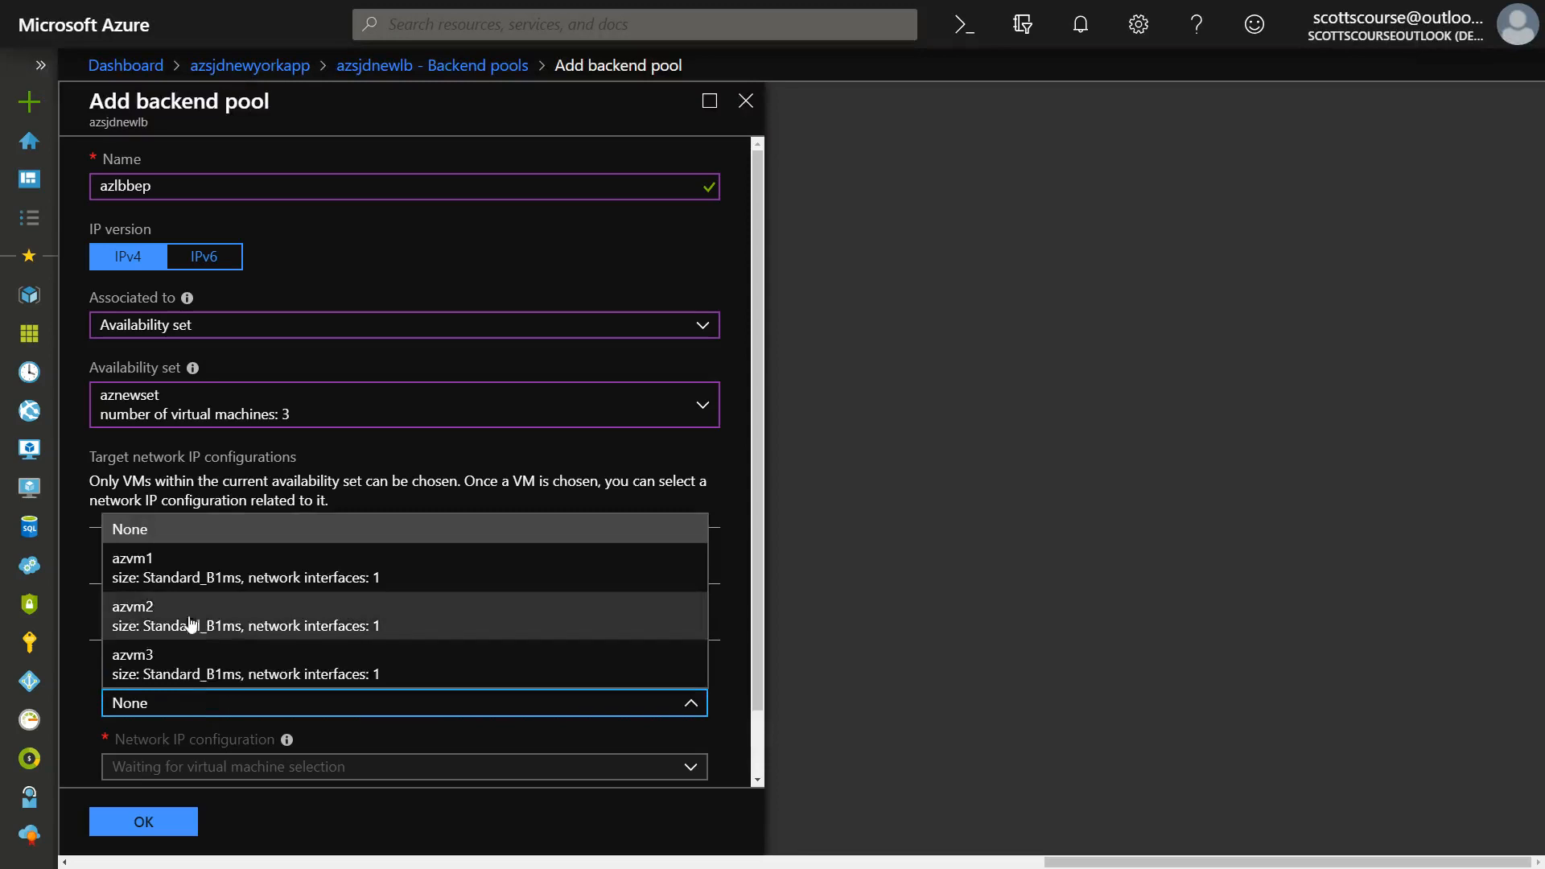
click(211, 658)
scroll(558, 717, down, 2)
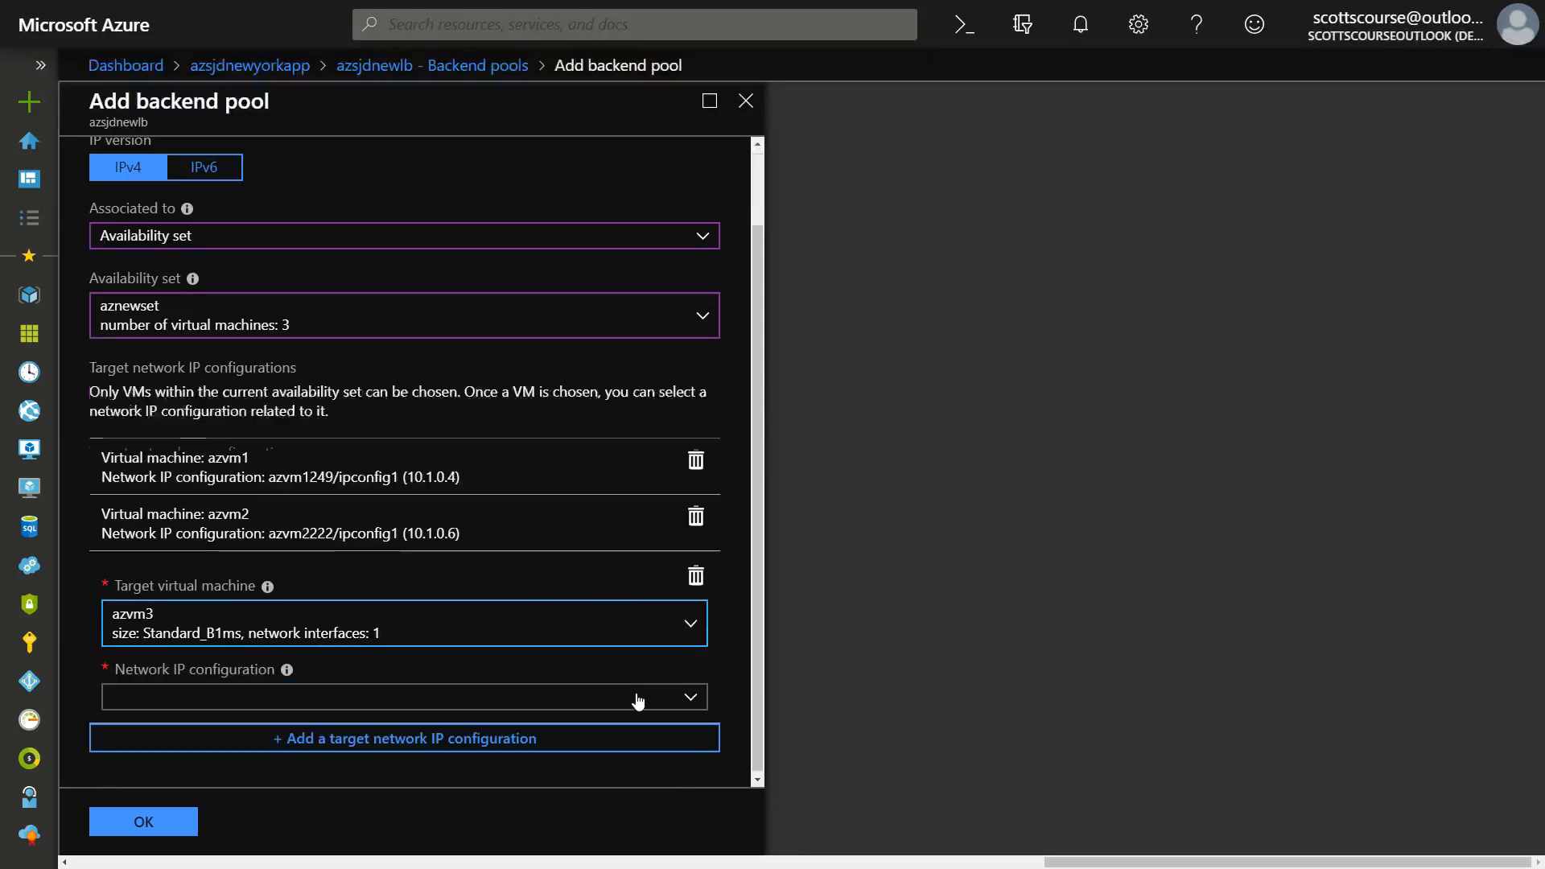
click(261, 694)
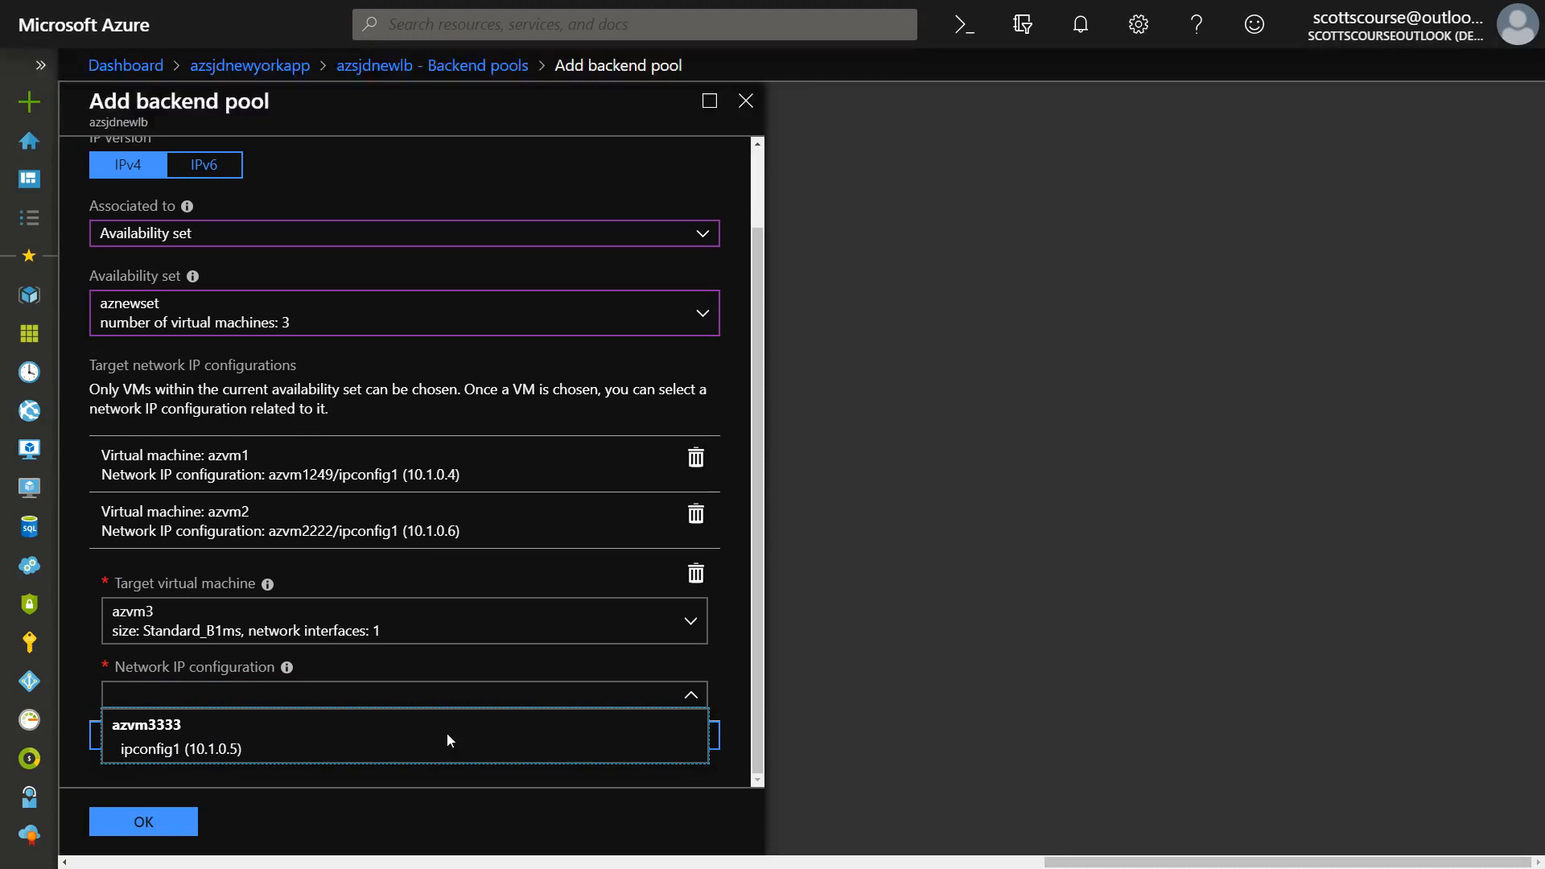
click(145, 750)
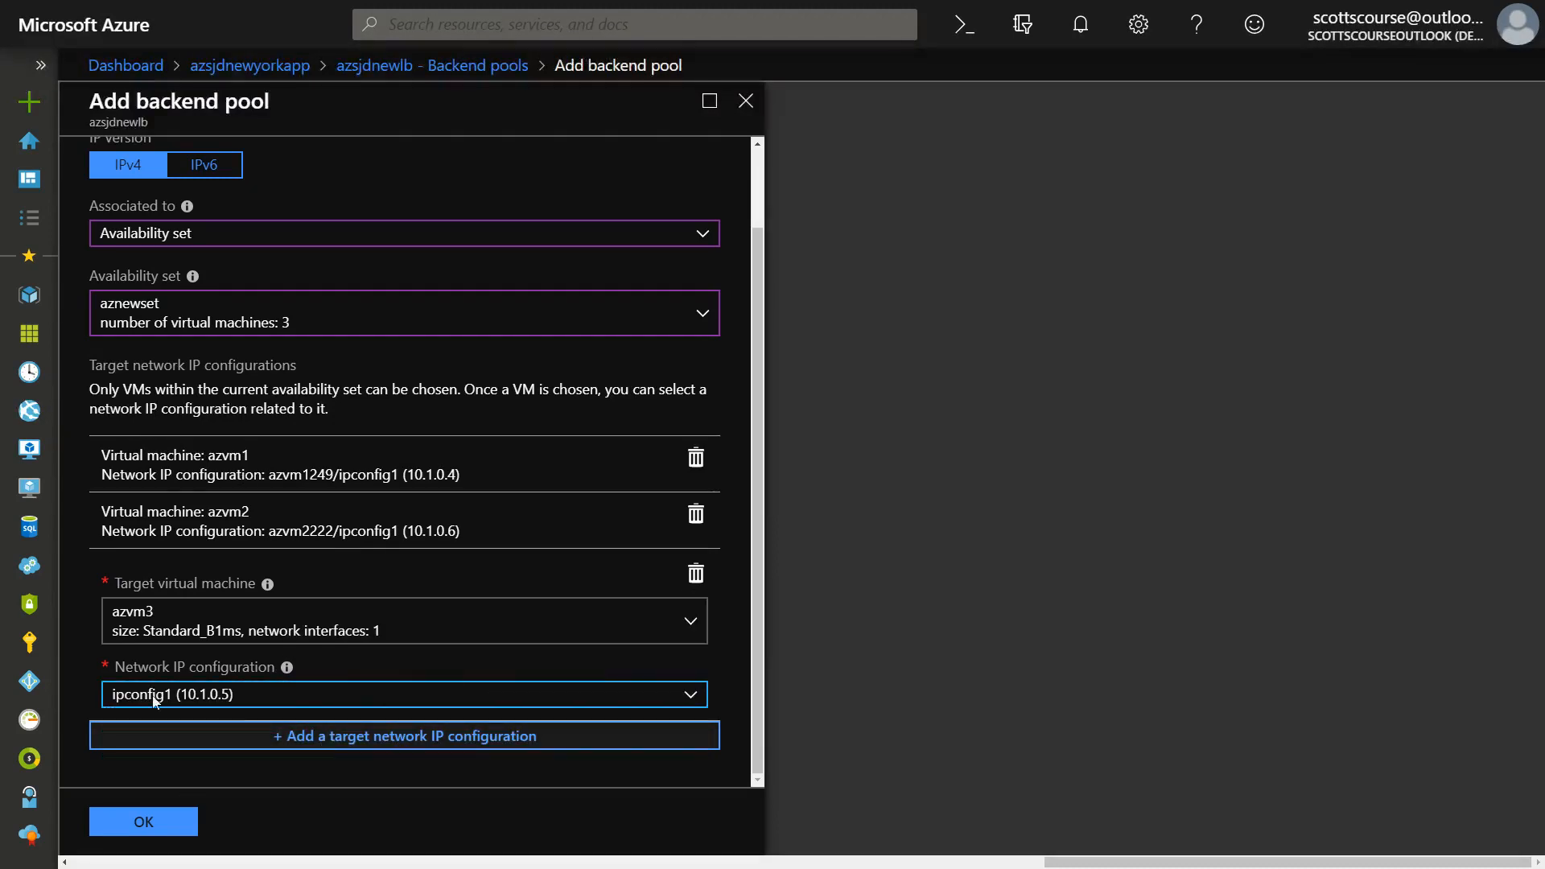
click(394, 744)
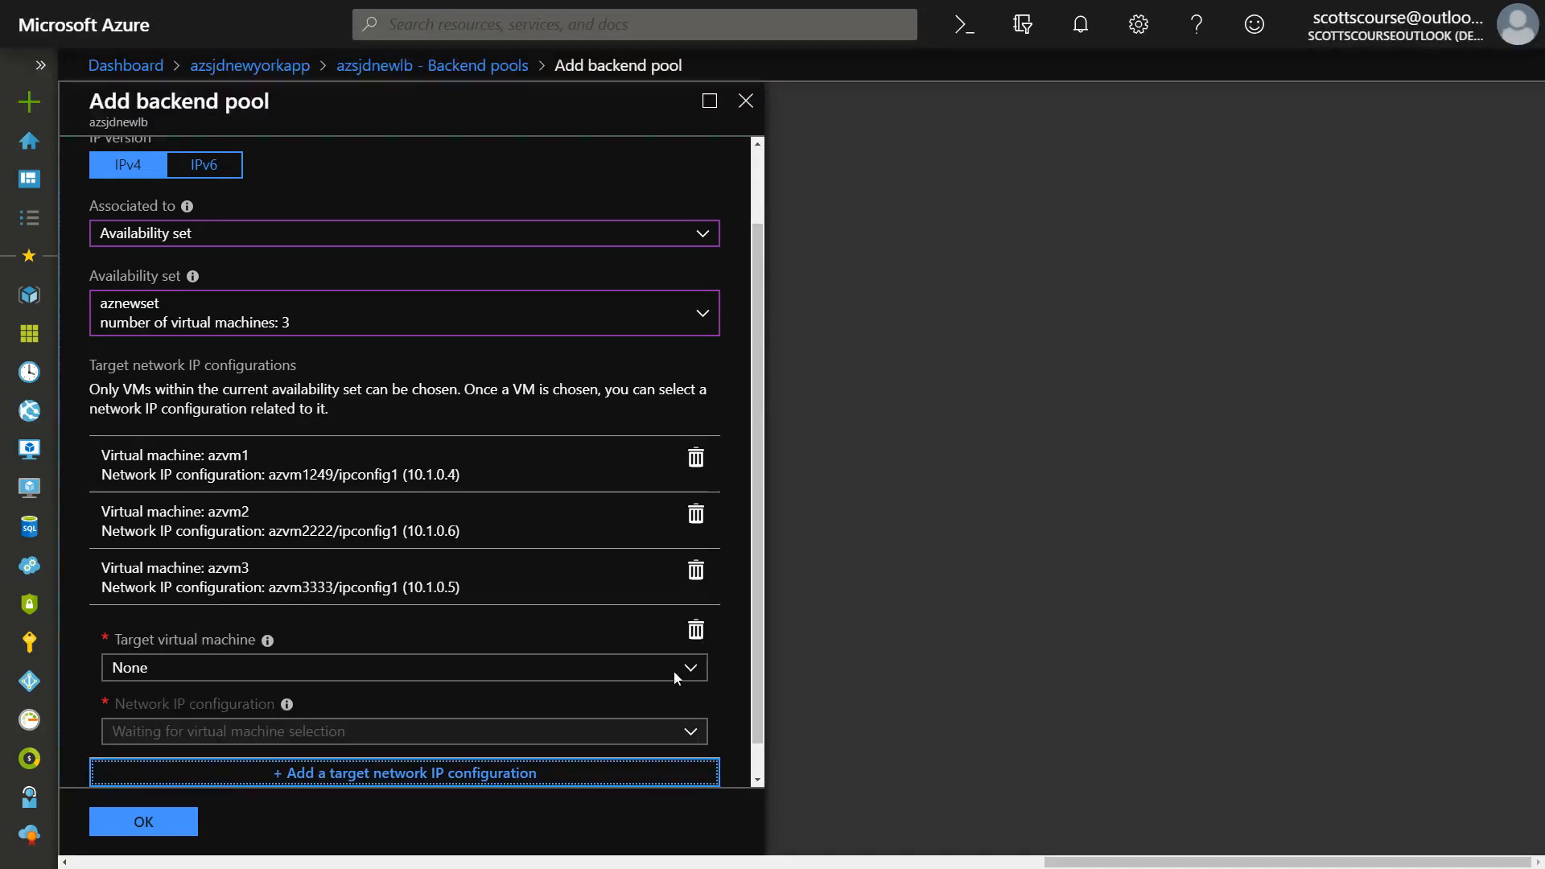
click(632, 695)
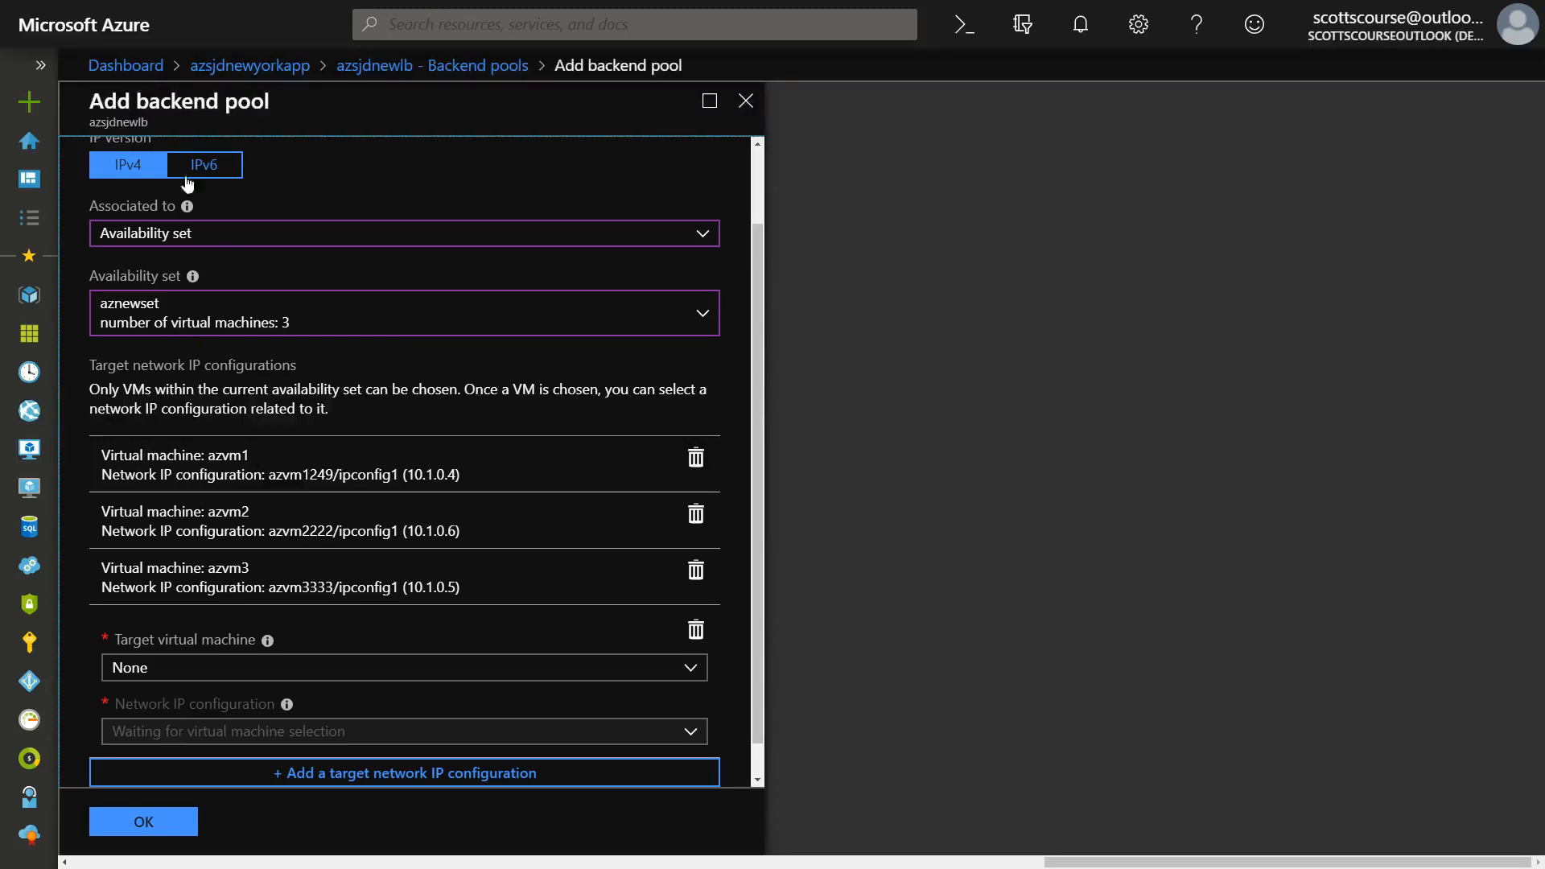
click(143, 814)
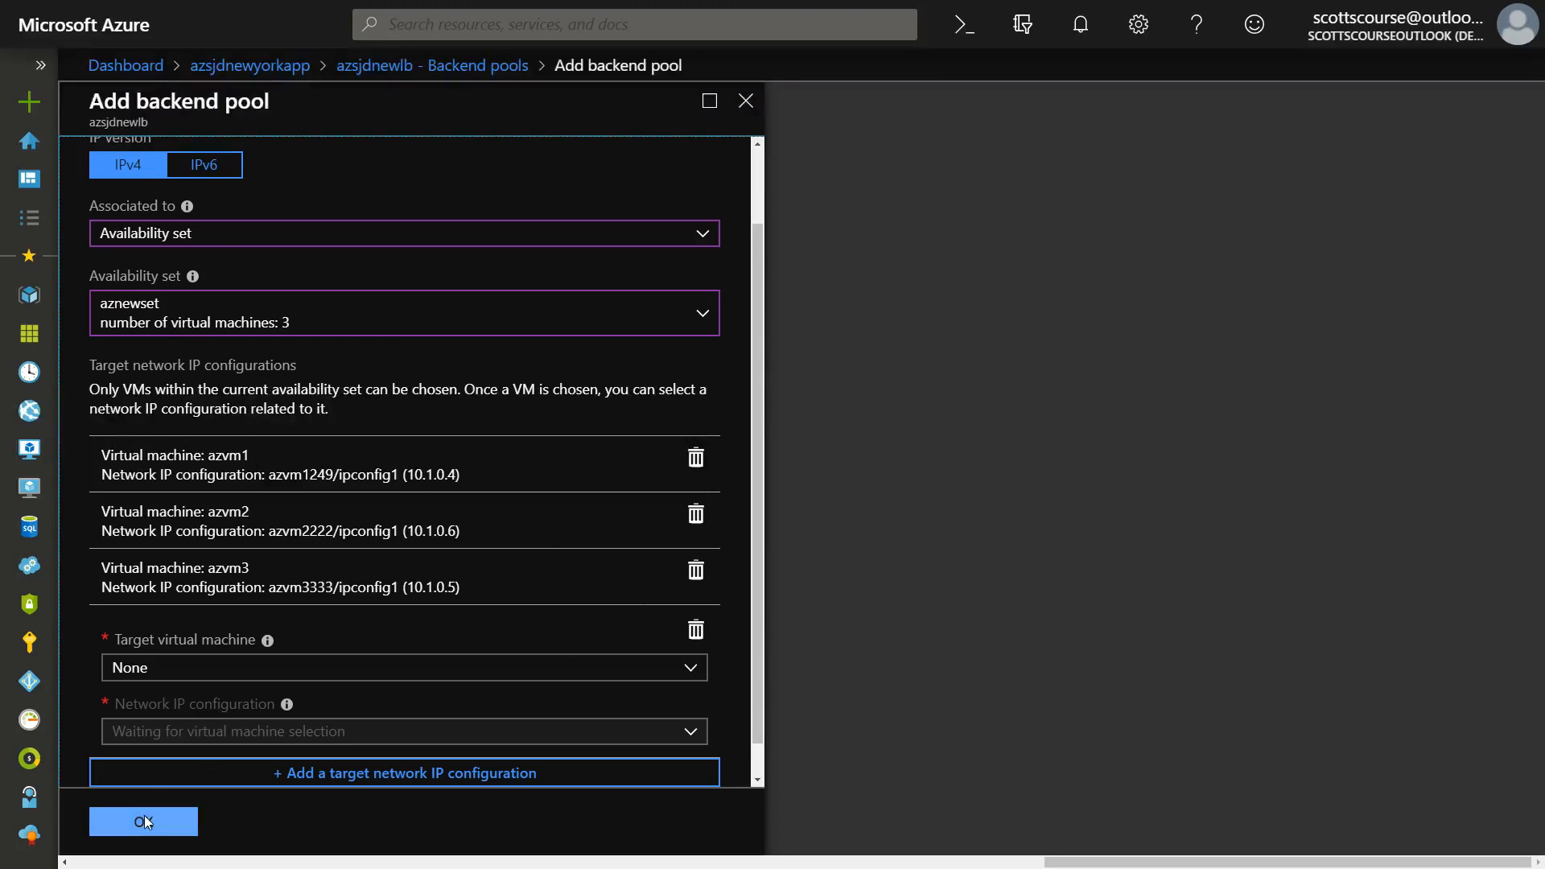
click(695, 630)
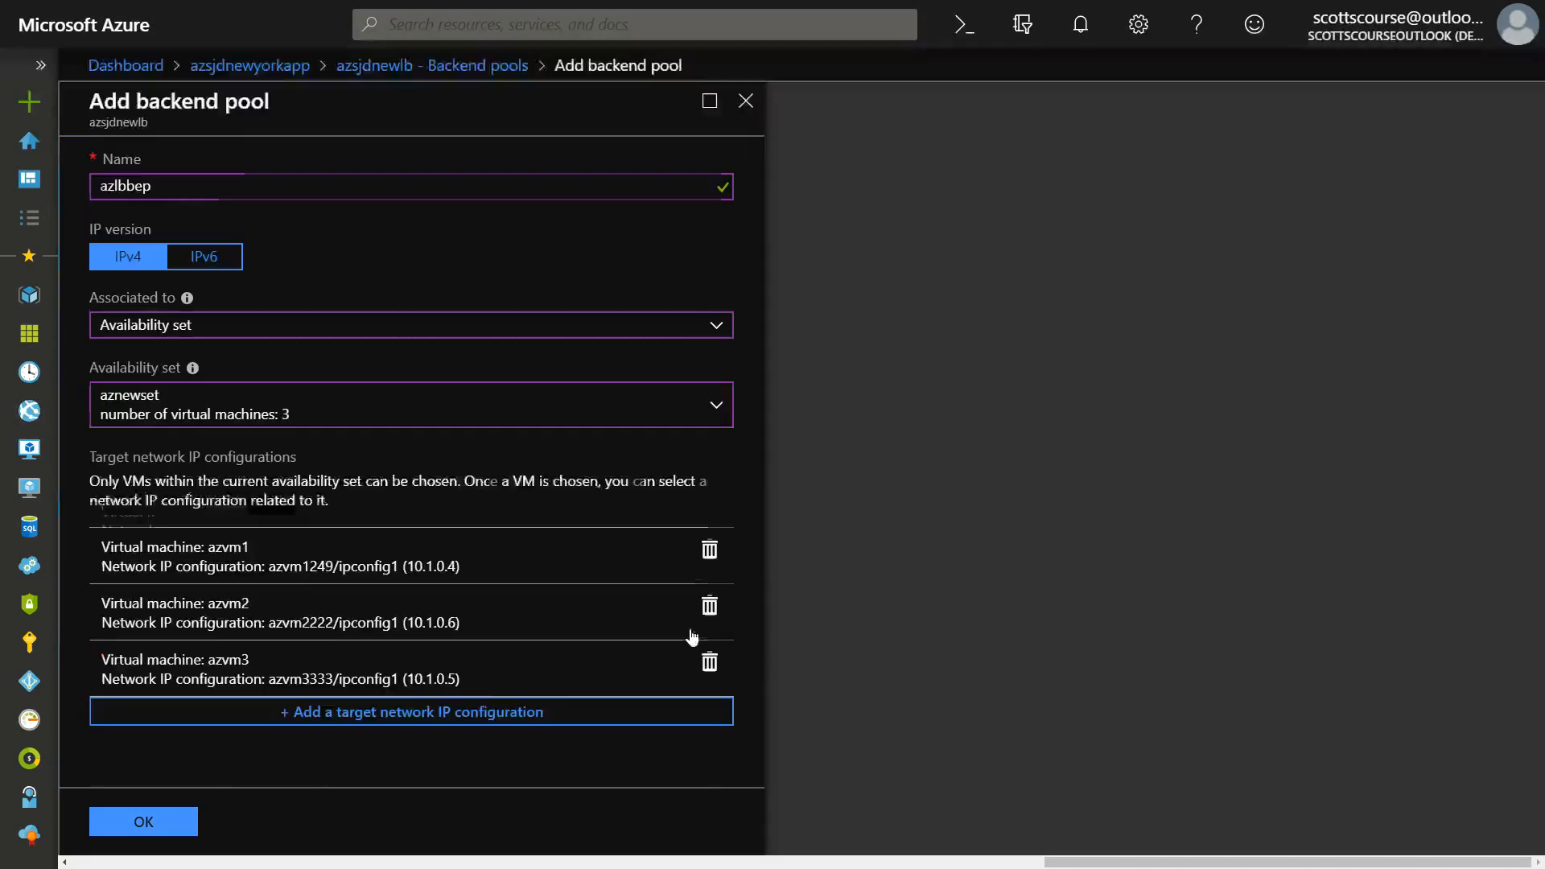
Save the backend pool, and list the virtual machines under azlbbep in the refreshed pool list.
click(196, 813)
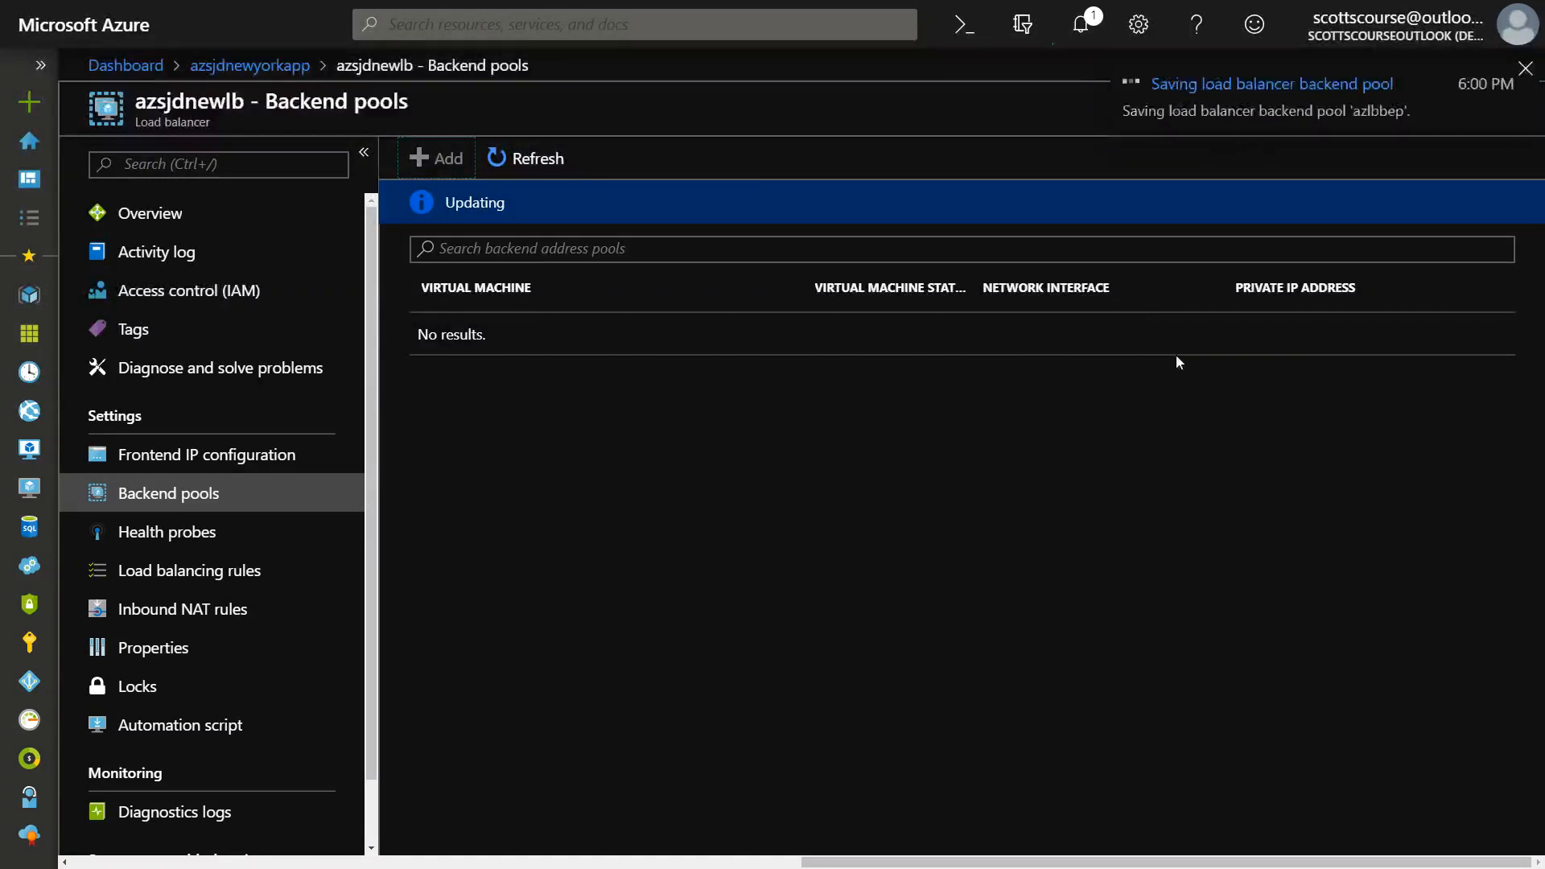
click(537, 159)
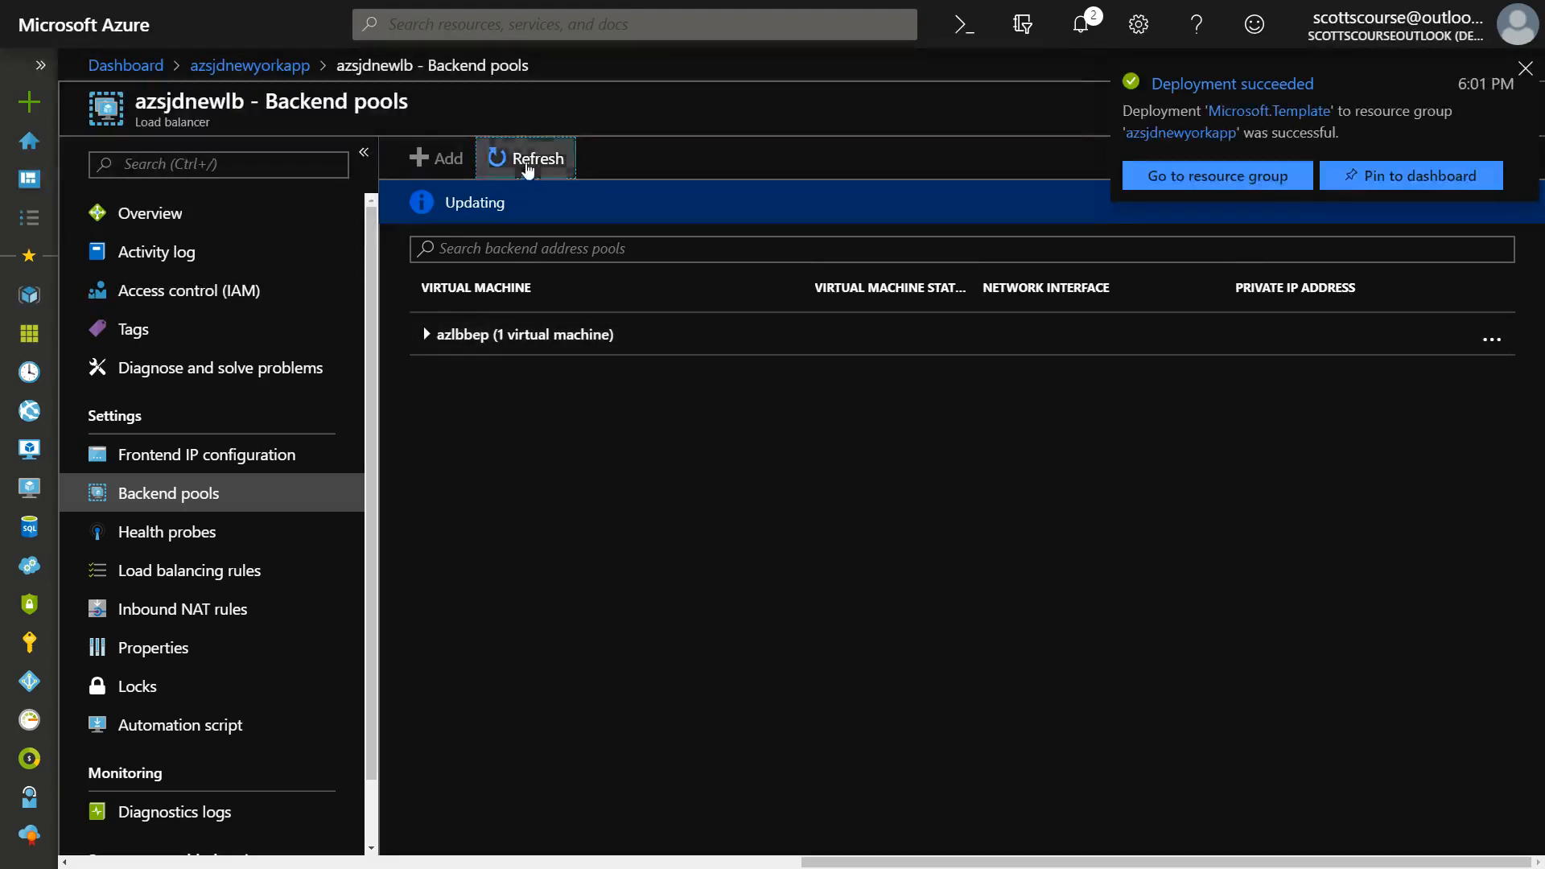
click(429, 334)
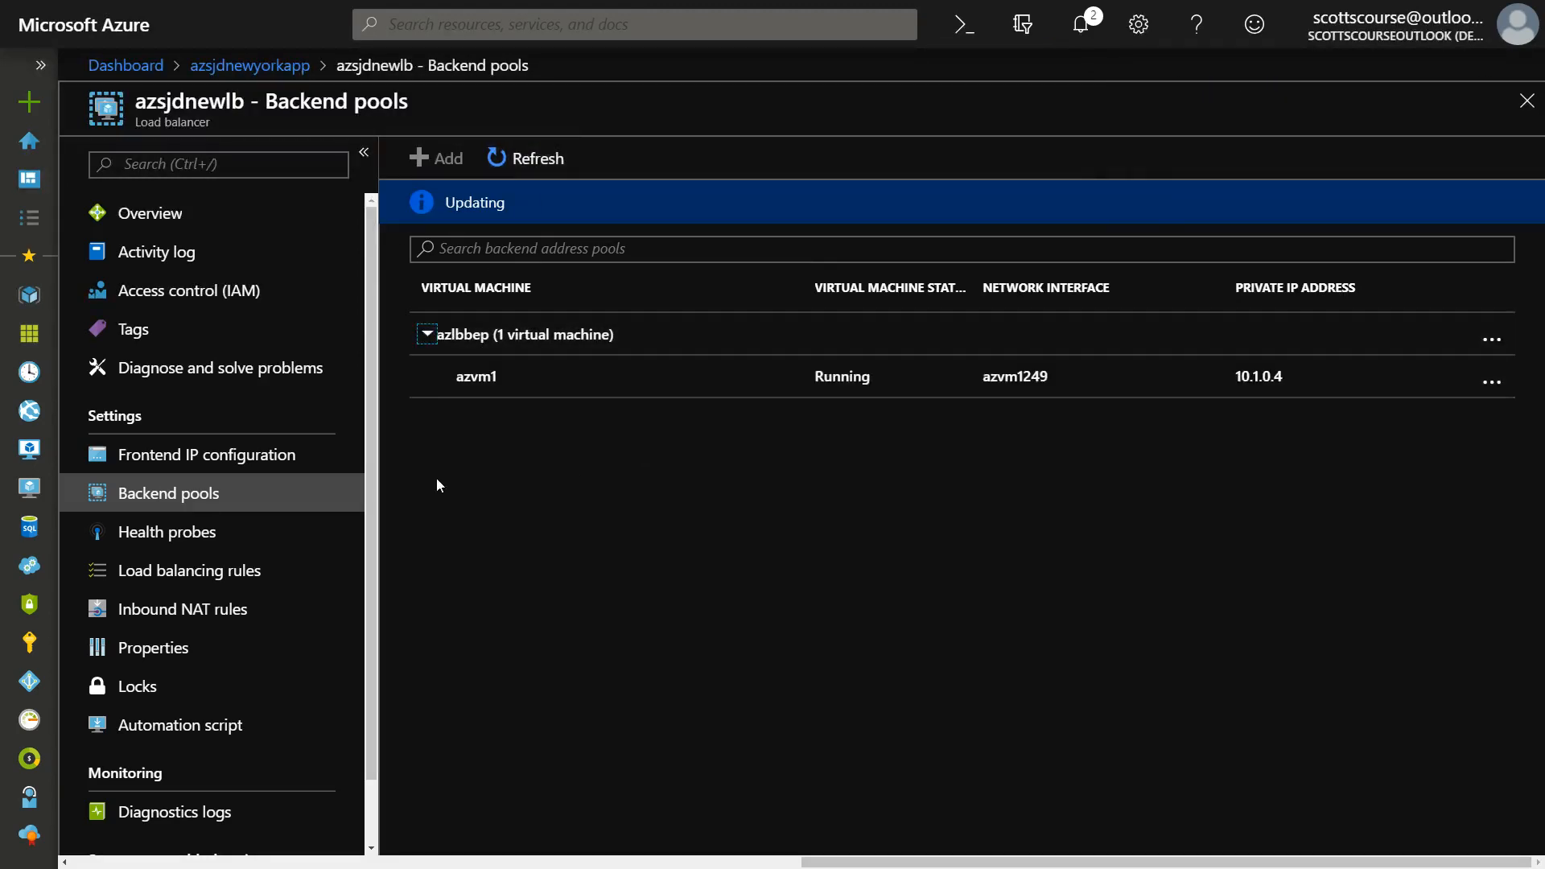
Start a new health probe for the load balancer and name it azsjdhealth.
click(161, 537)
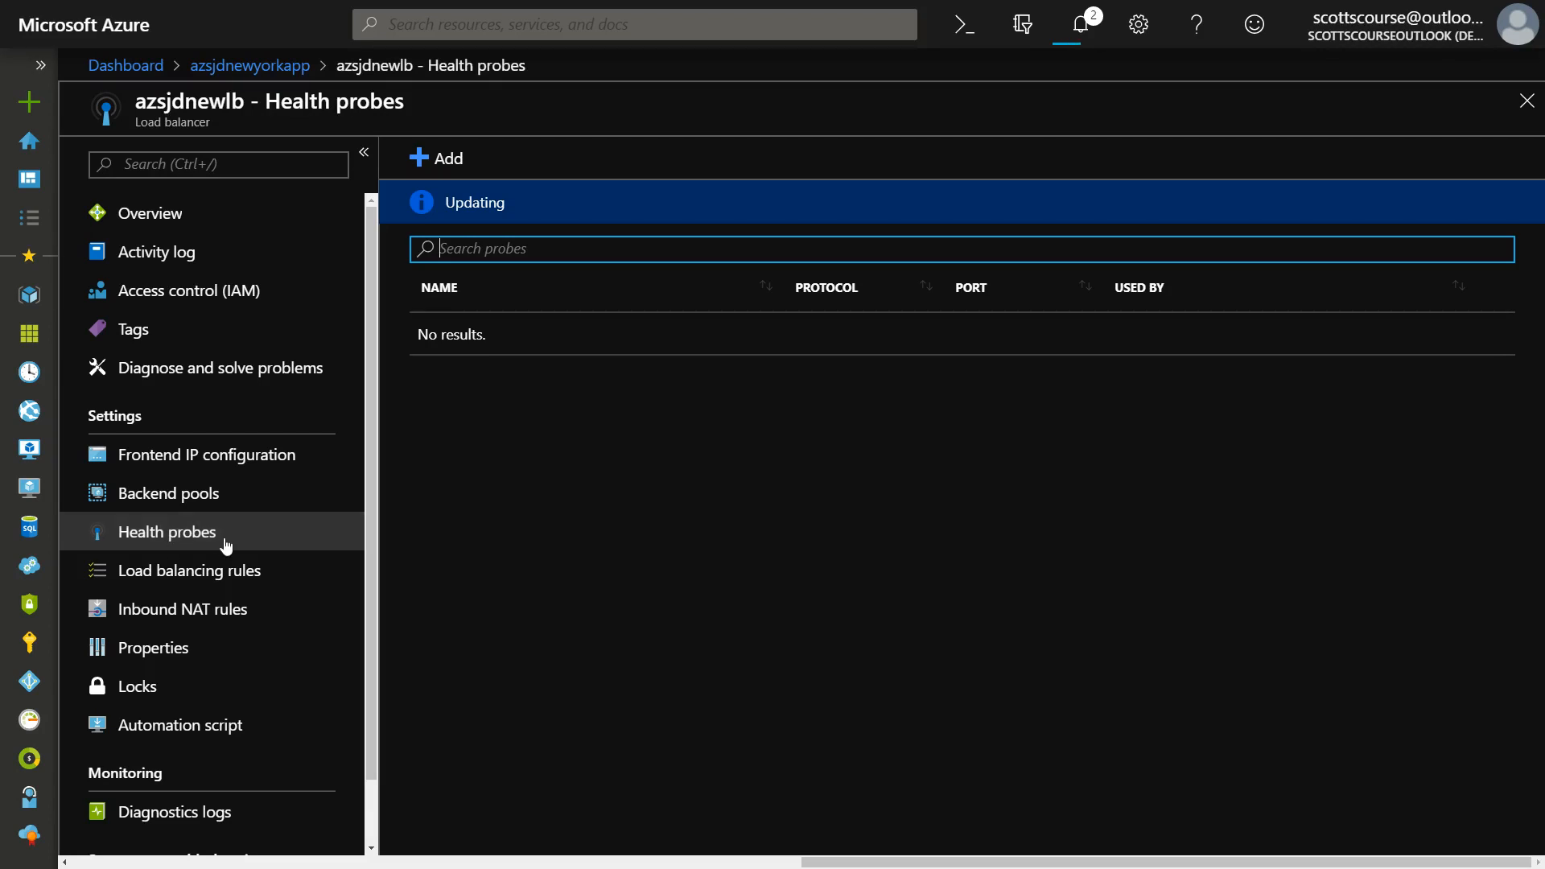
click(459, 158)
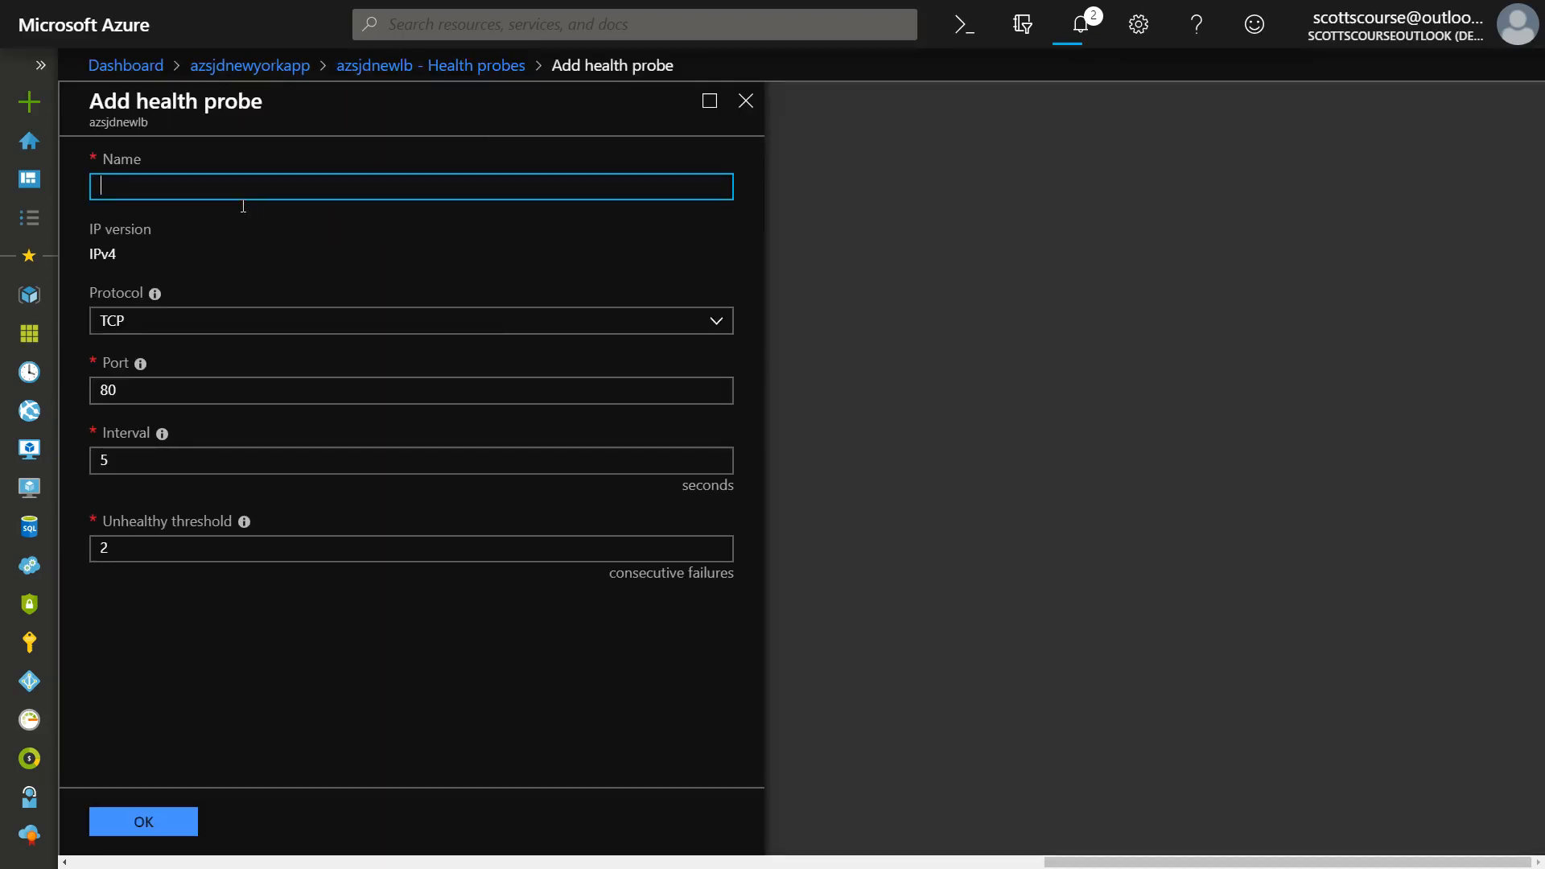
text(azsjdhealth)
Review the protocol choices for the health probe and select HTTP.
click(198, 332)
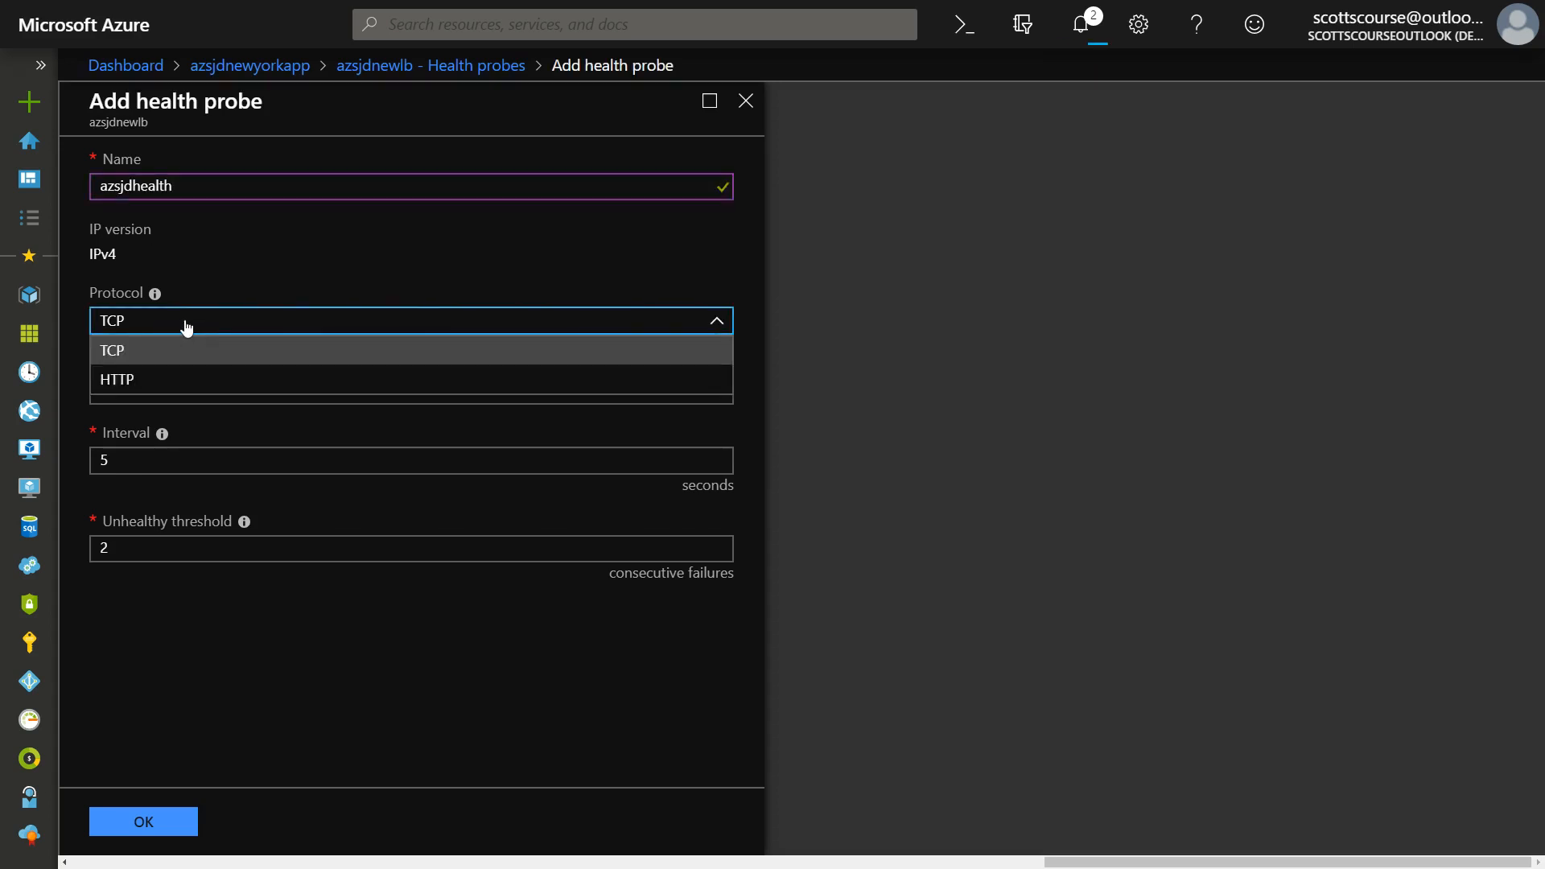
click(187, 325)
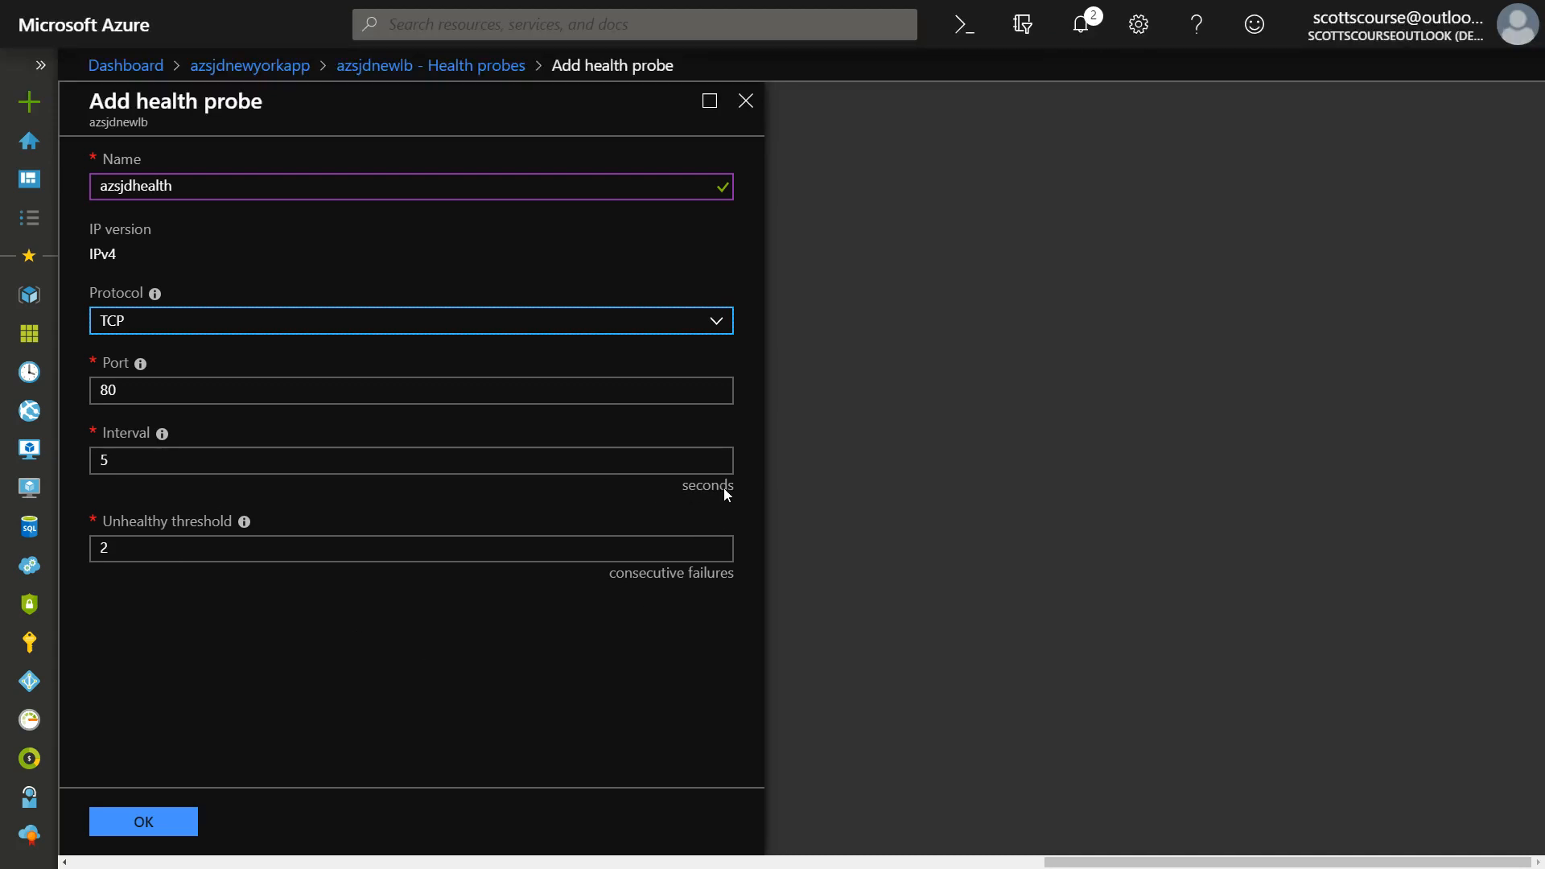
click(712, 320)
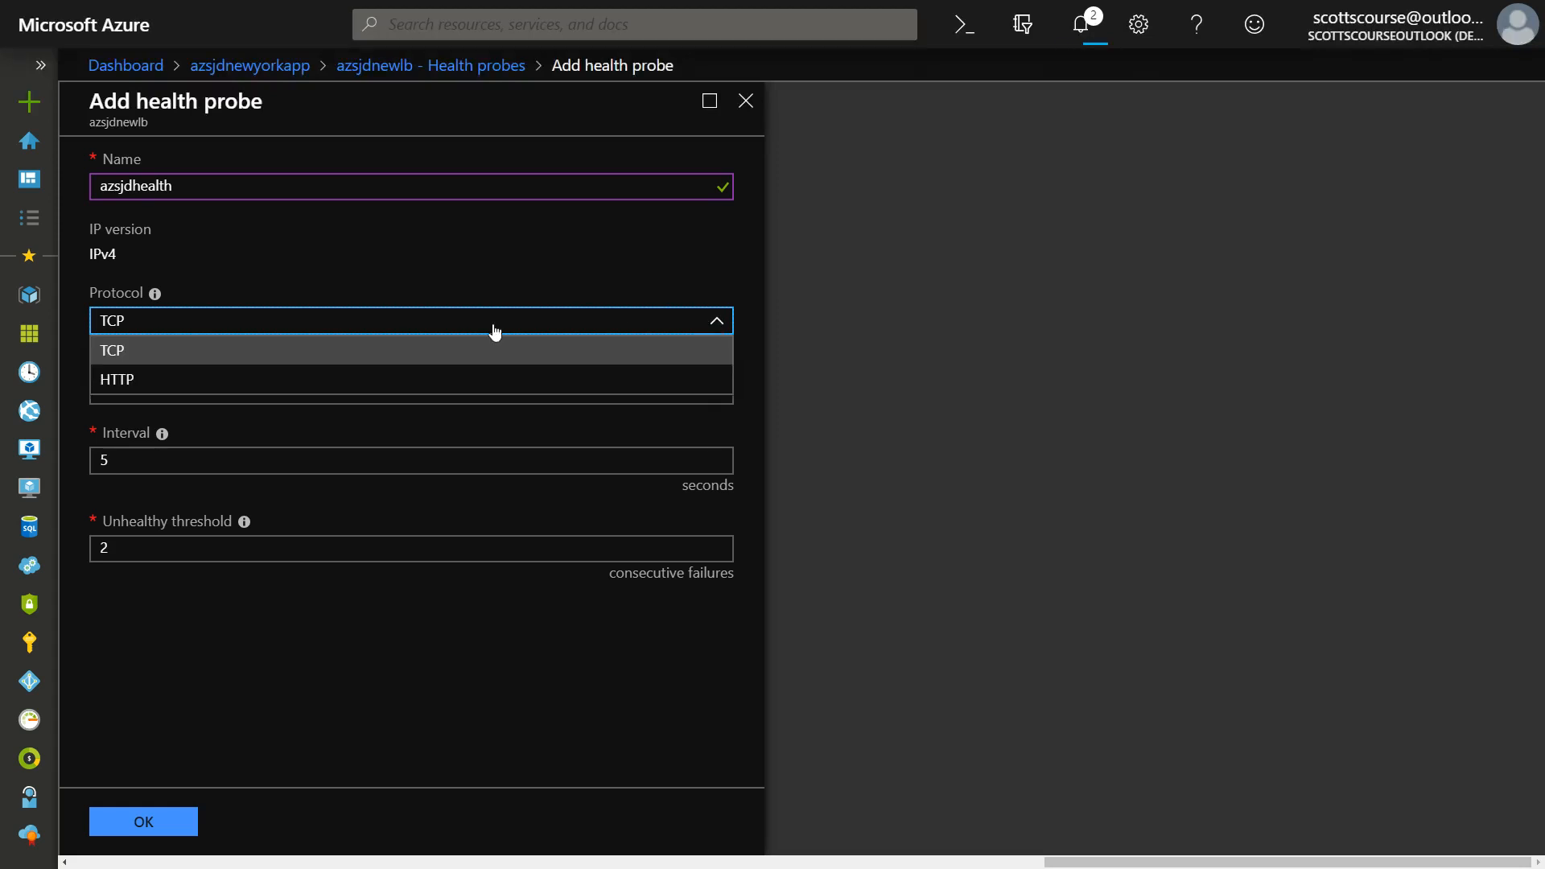
click(126, 383)
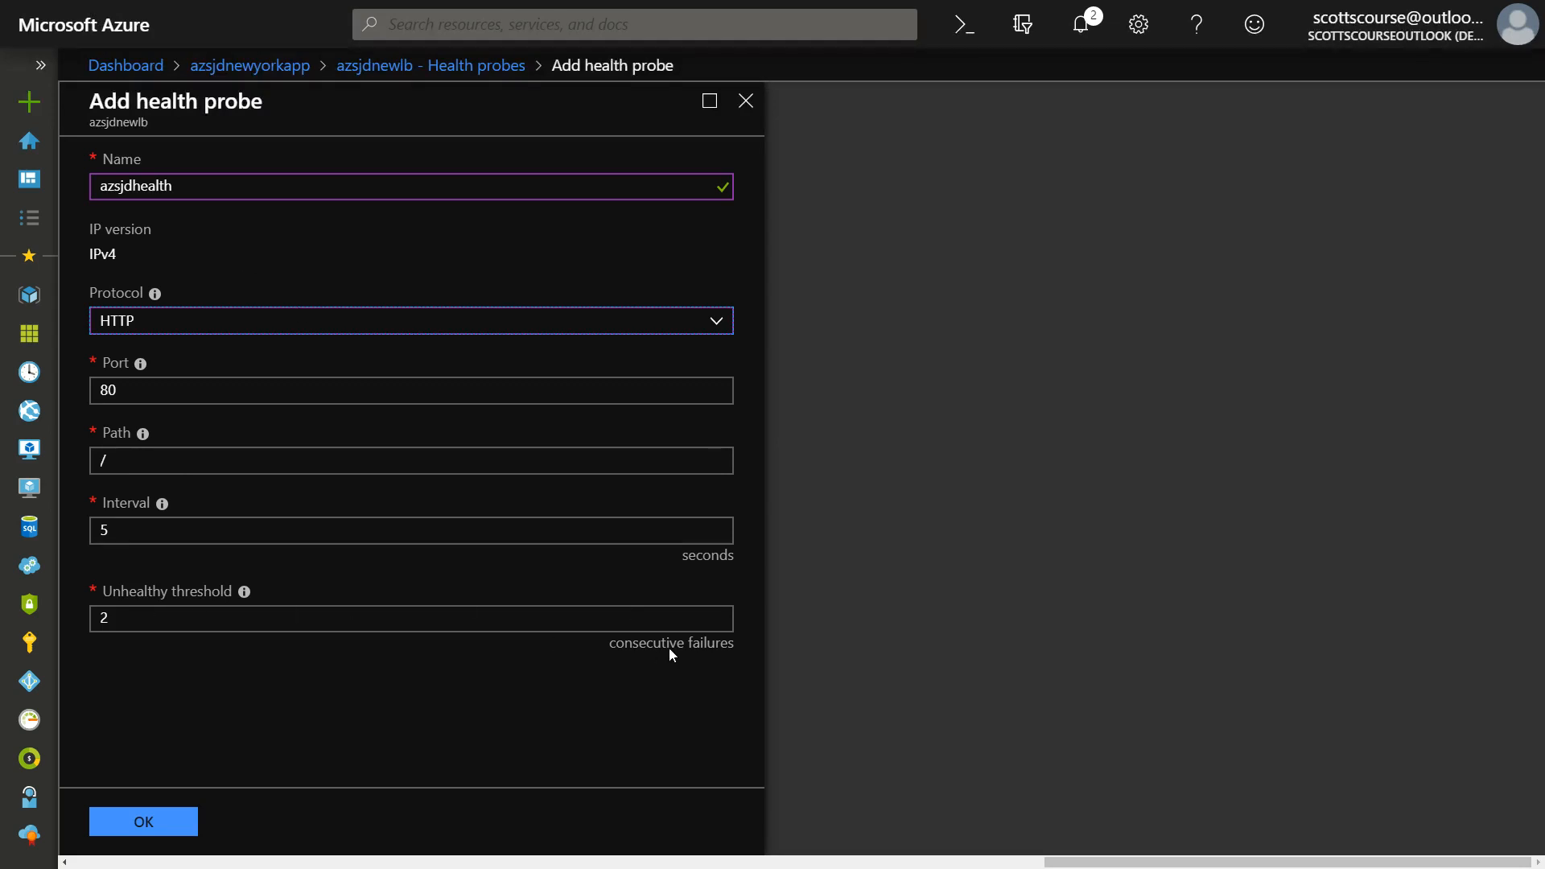
Set the HTTP health probe's path to /probe.htm.
click(176, 466)
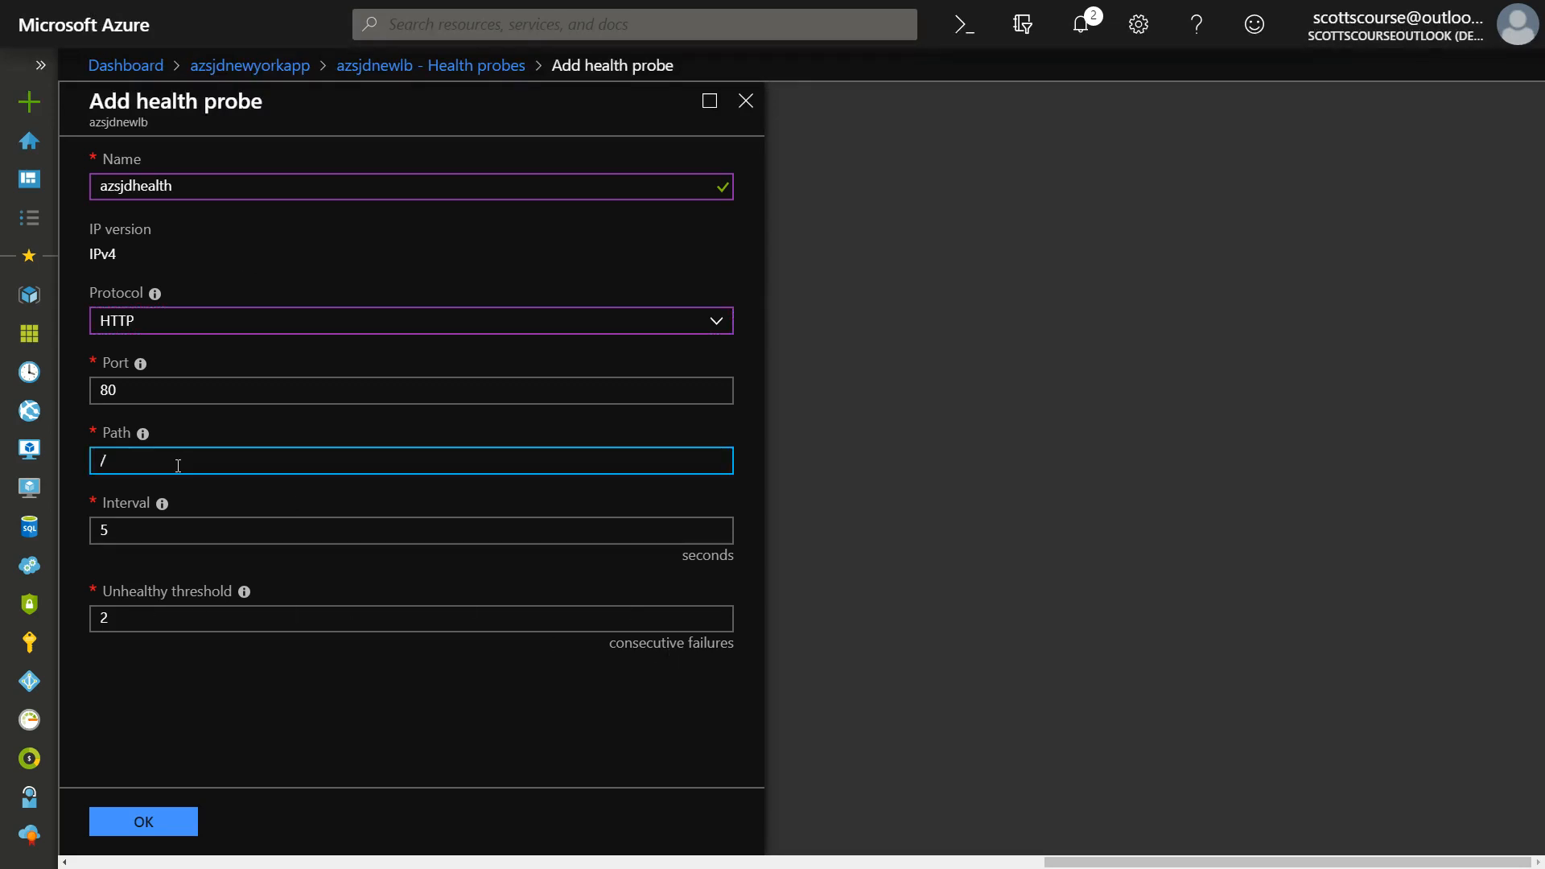
text(health.htm)
double_click(125, 461)
text(probe)
click(165, 318)
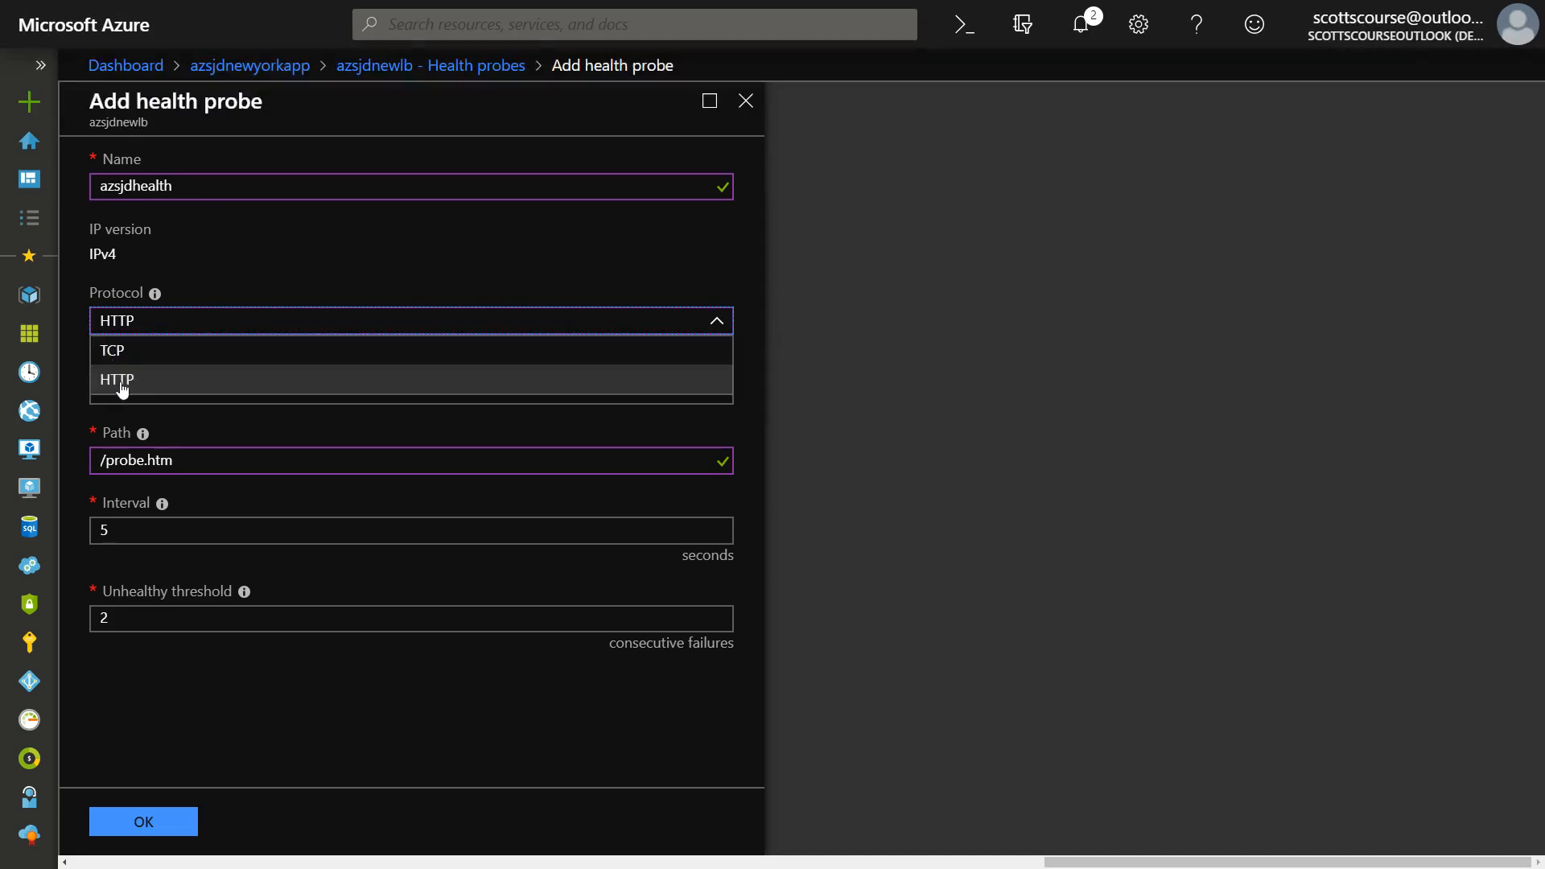
click(195, 458)
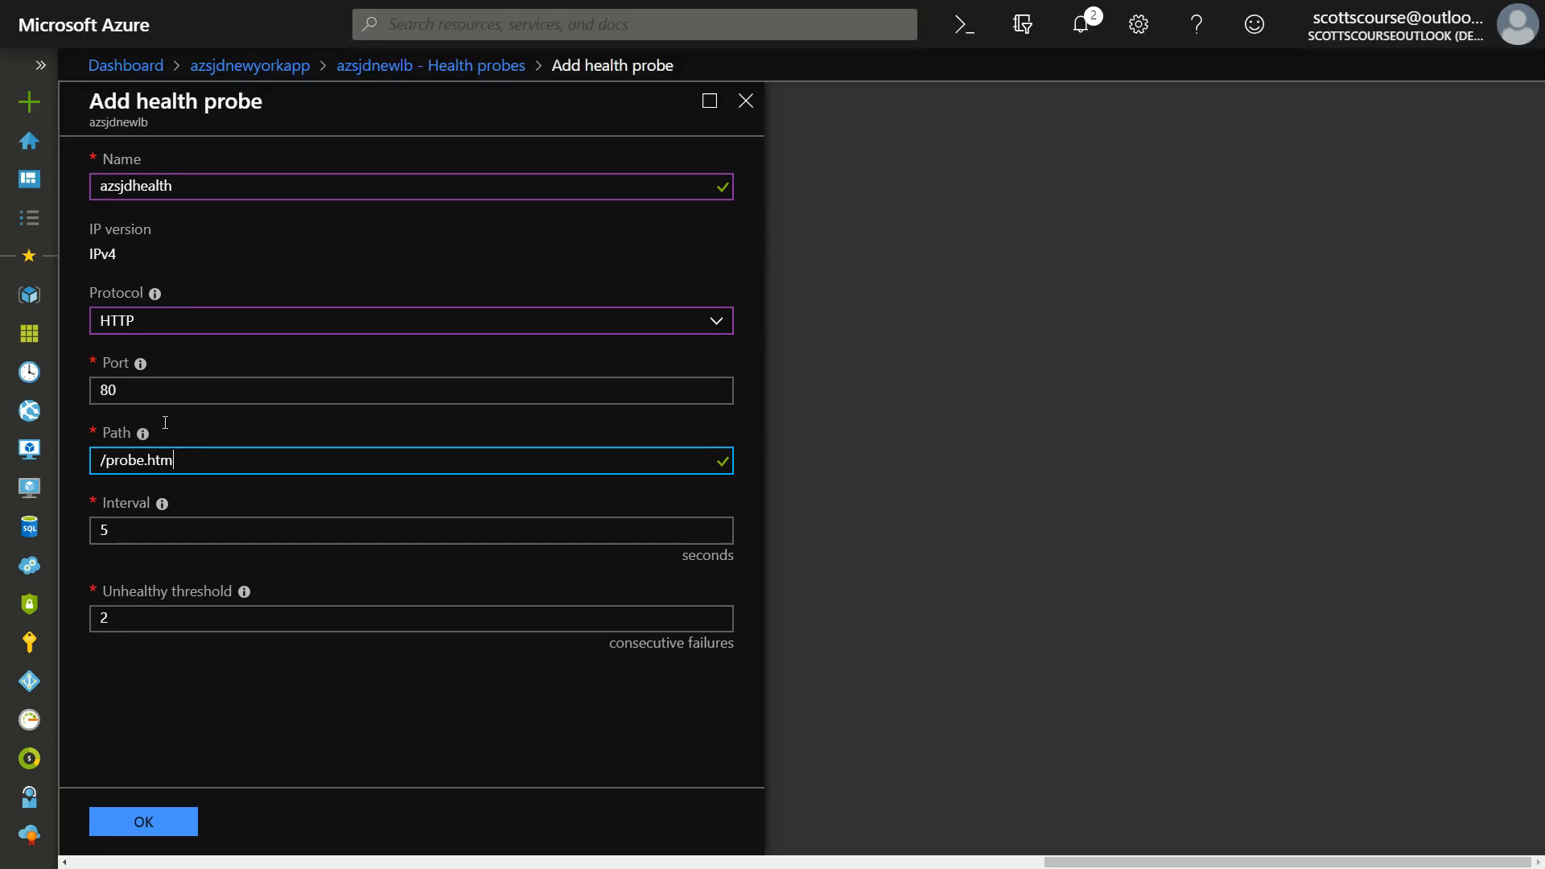
Switch the health probe's protocol to TCP, keep port 80, and create the probe.
click(137, 322)
click(127, 350)
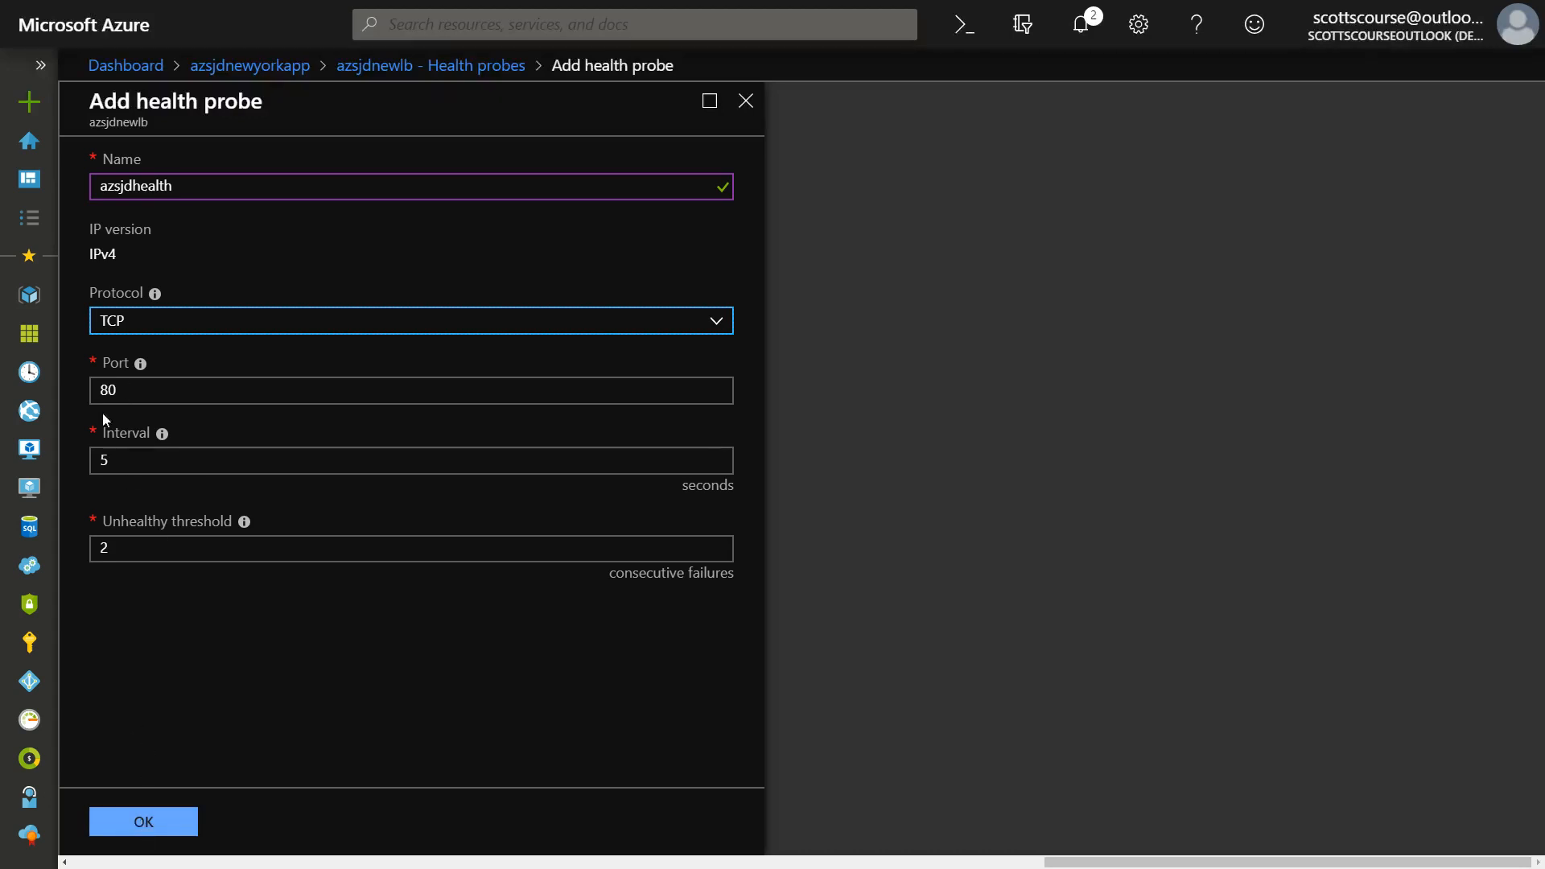
double_click(108, 391)
click(110, 391)
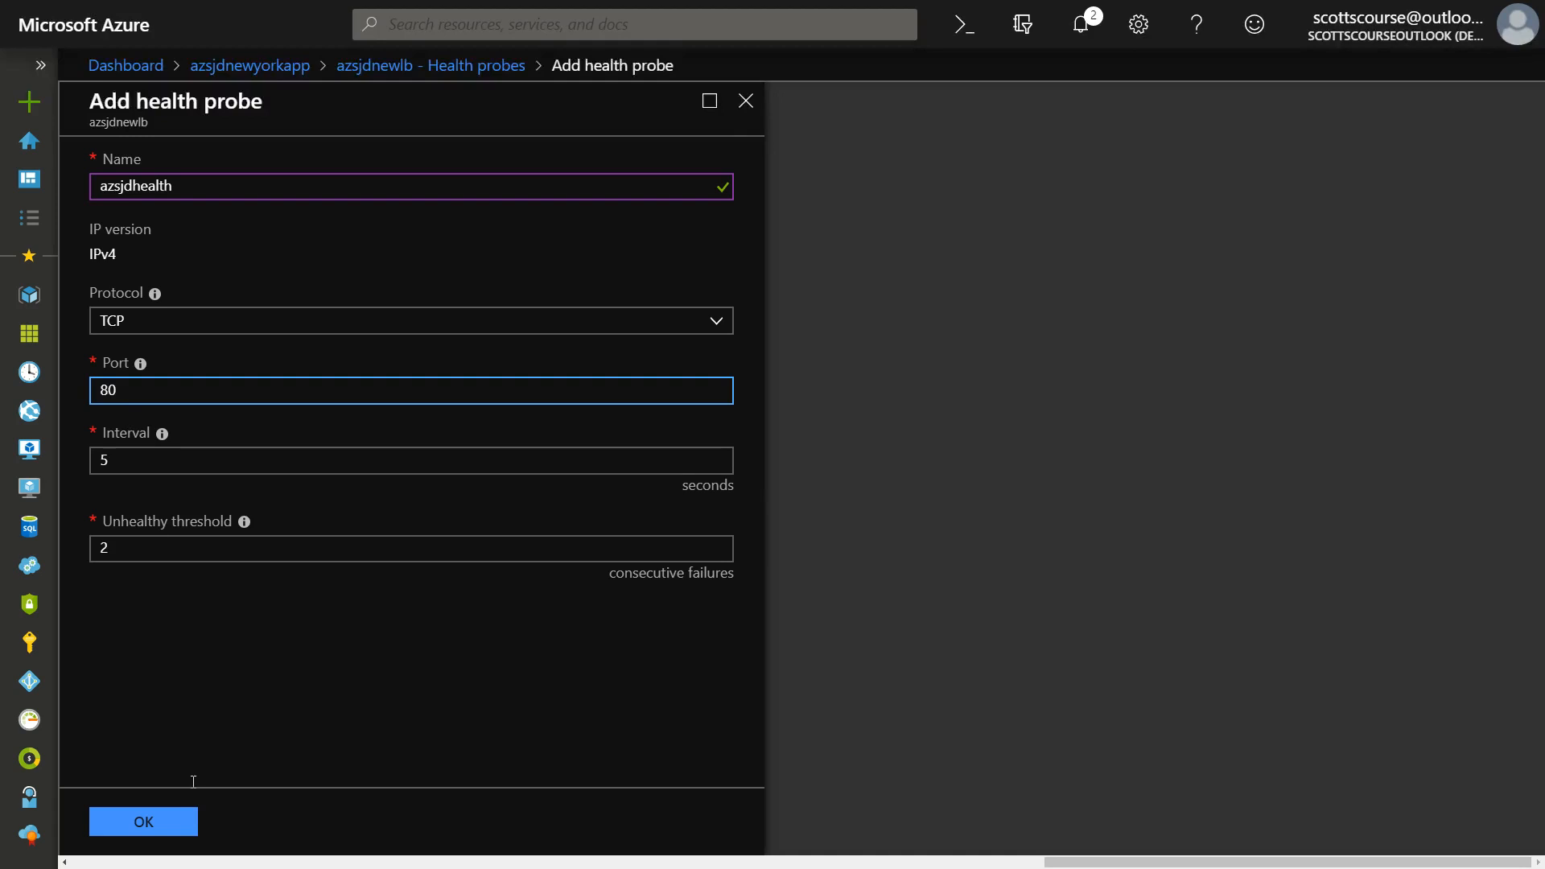
click(143, 819)
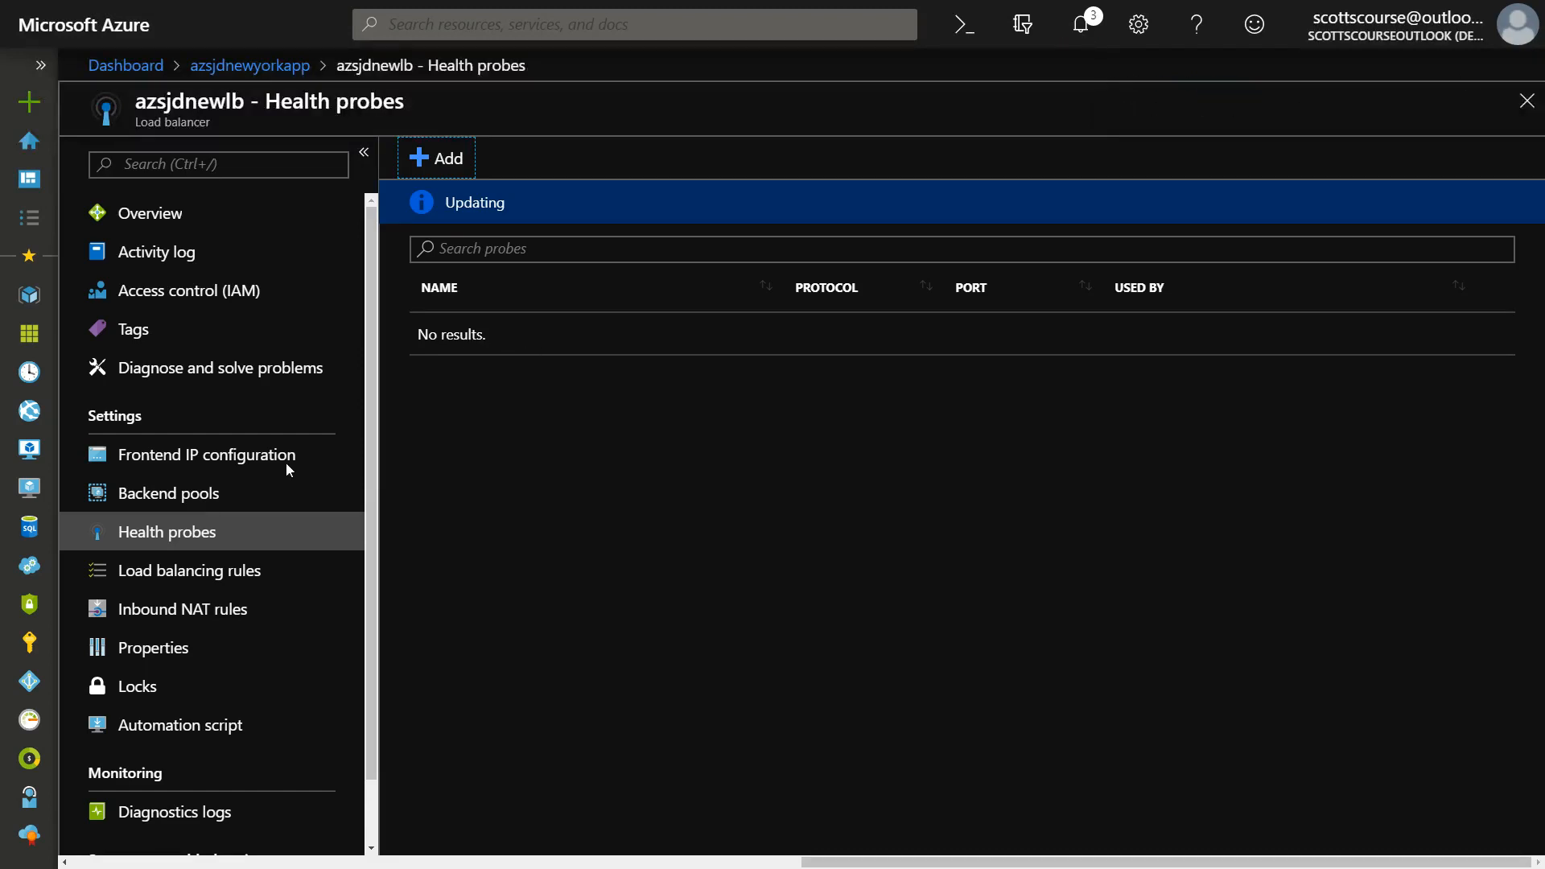
Examine the load balancer's backend pools, health probes and overview for the azlbbep pool and the azsjdhealth probe.
click(276, 493)
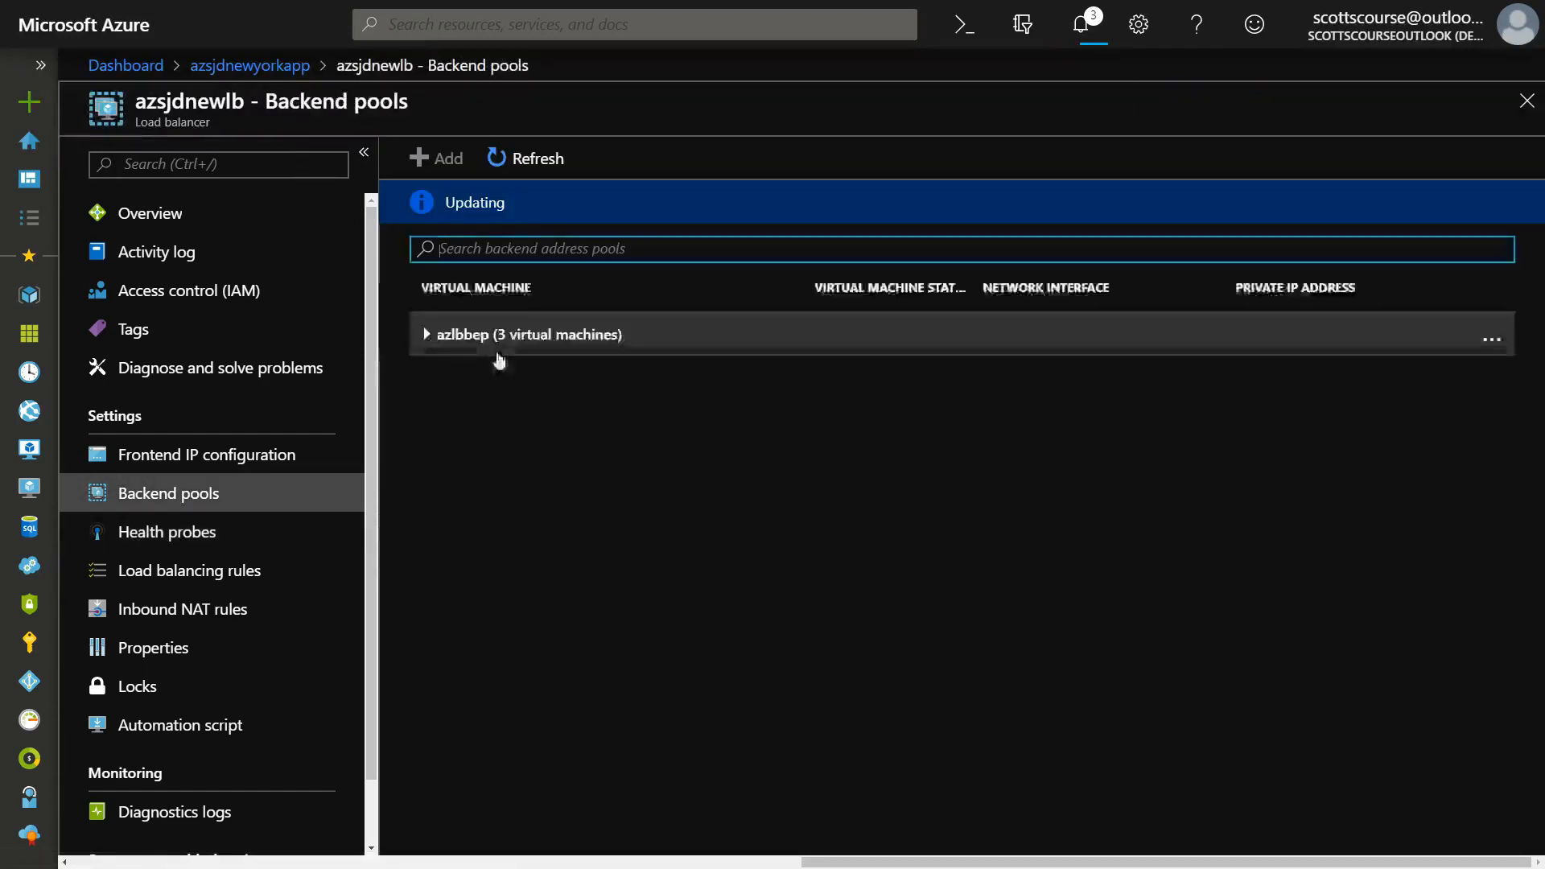
click(504, 335)
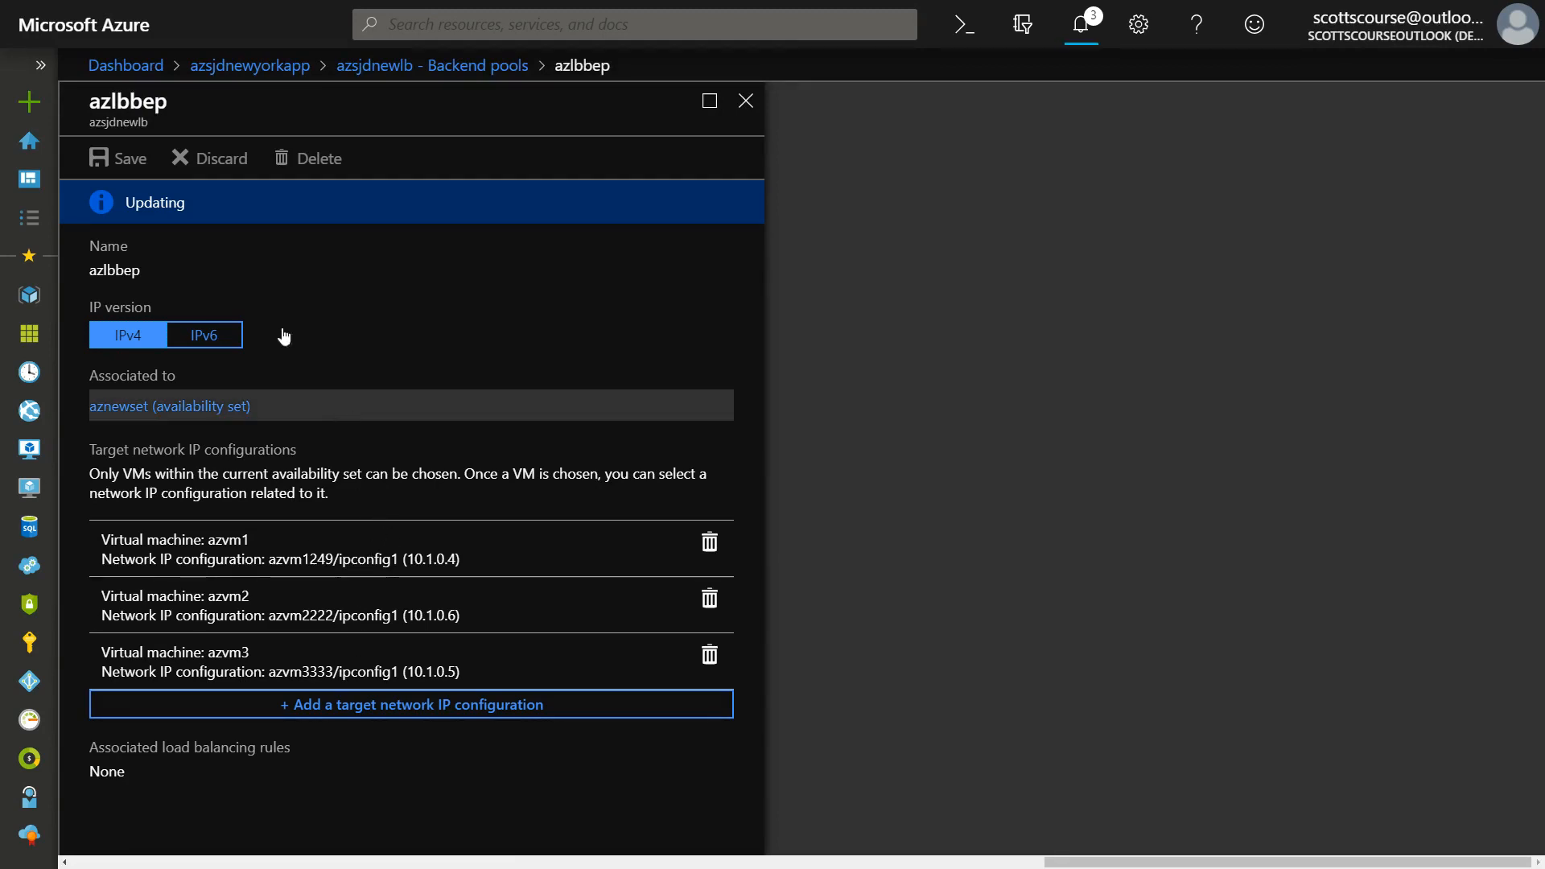
click(469, 65)
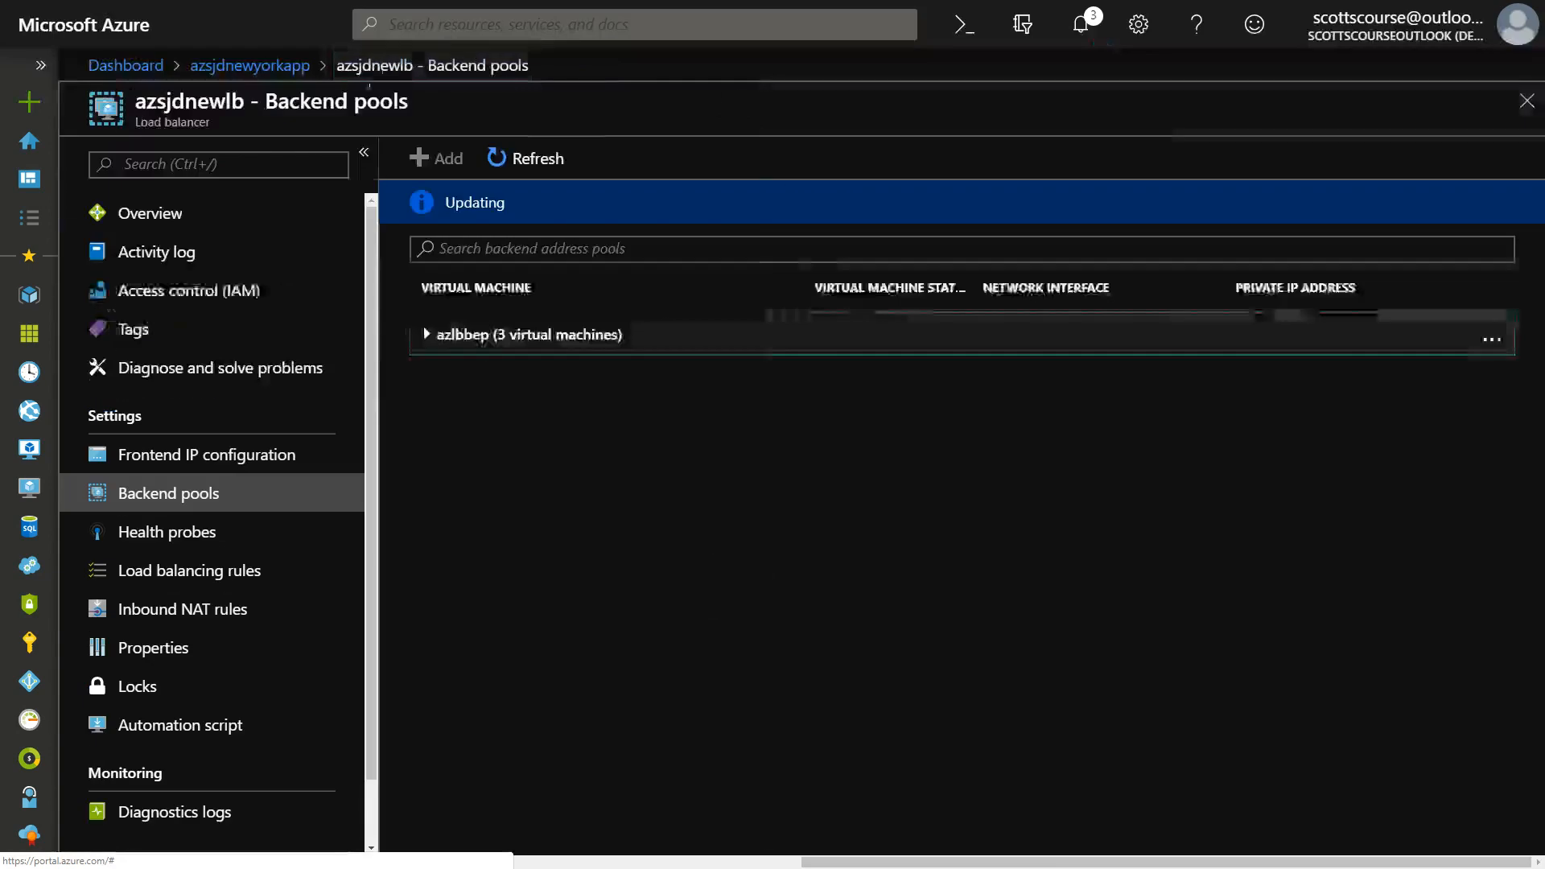
click(148, 532)
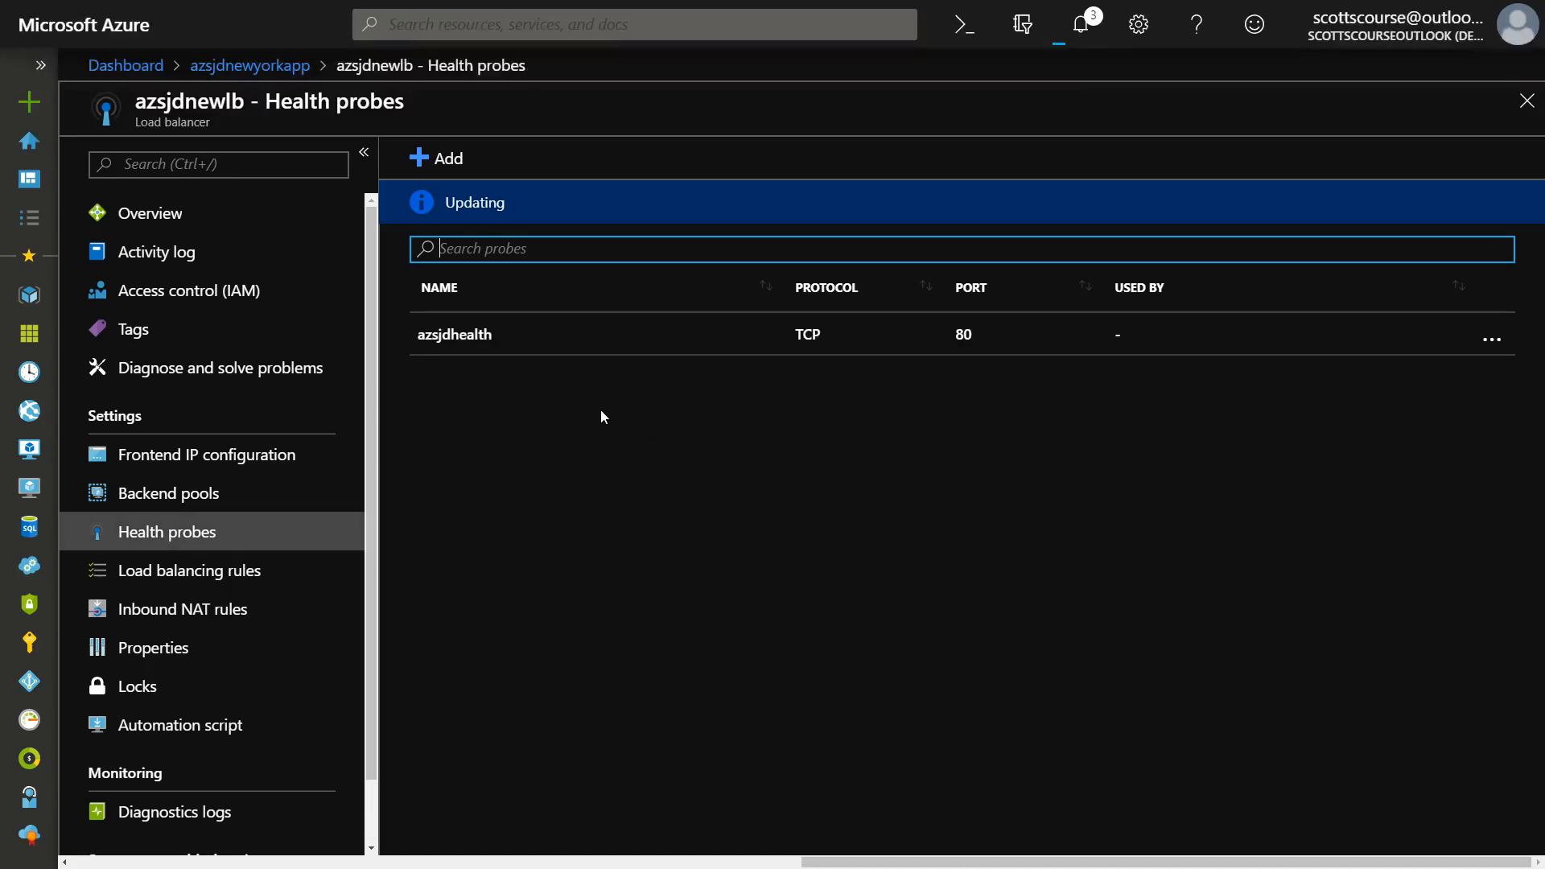
click(251, 492)
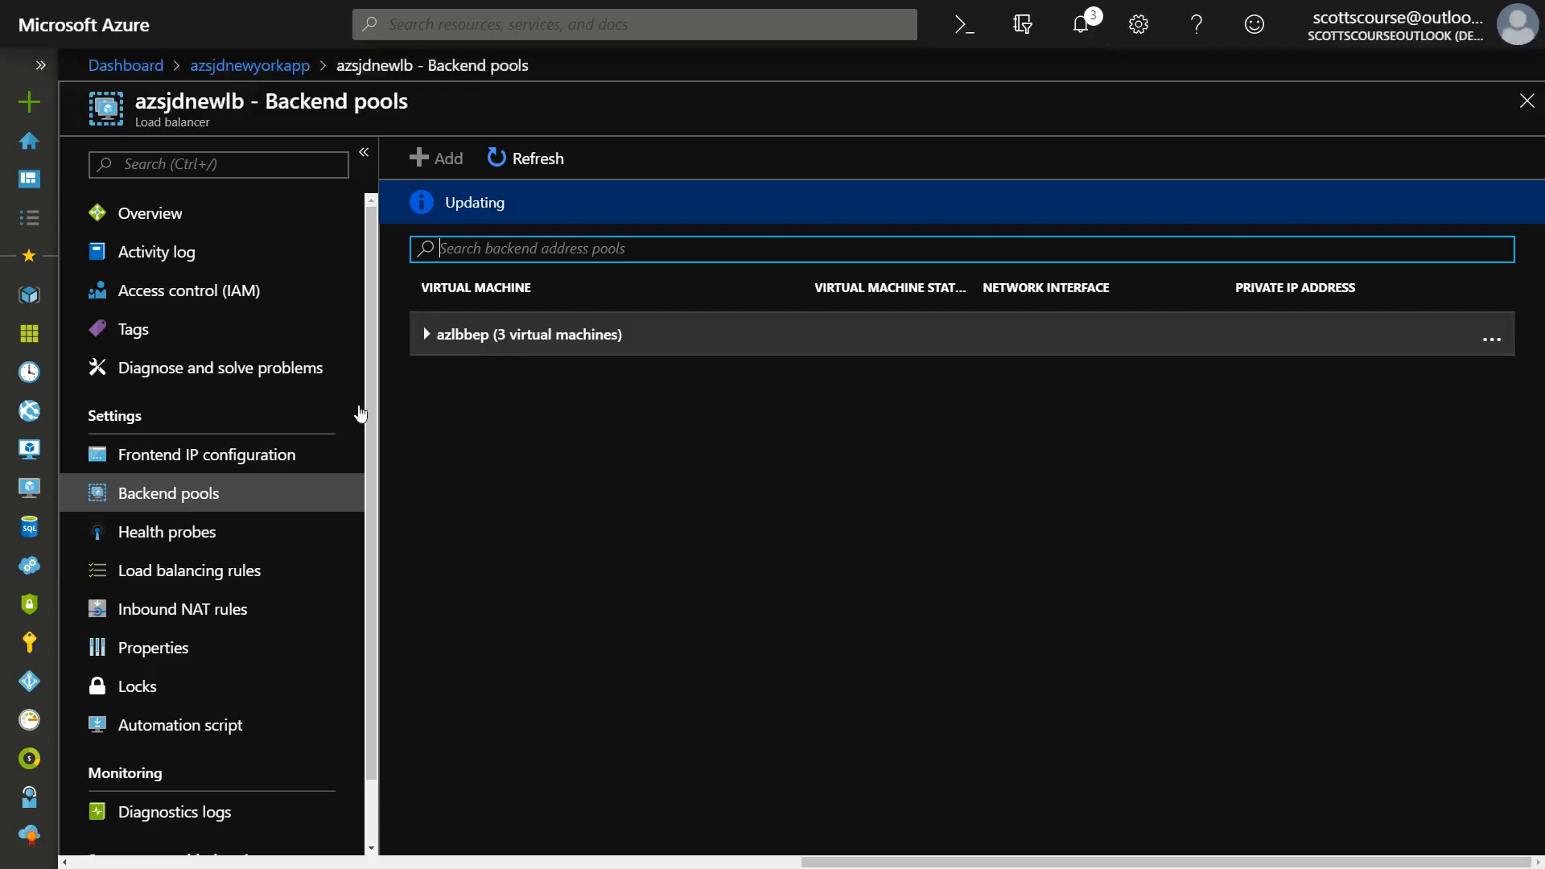
click(120, 535)
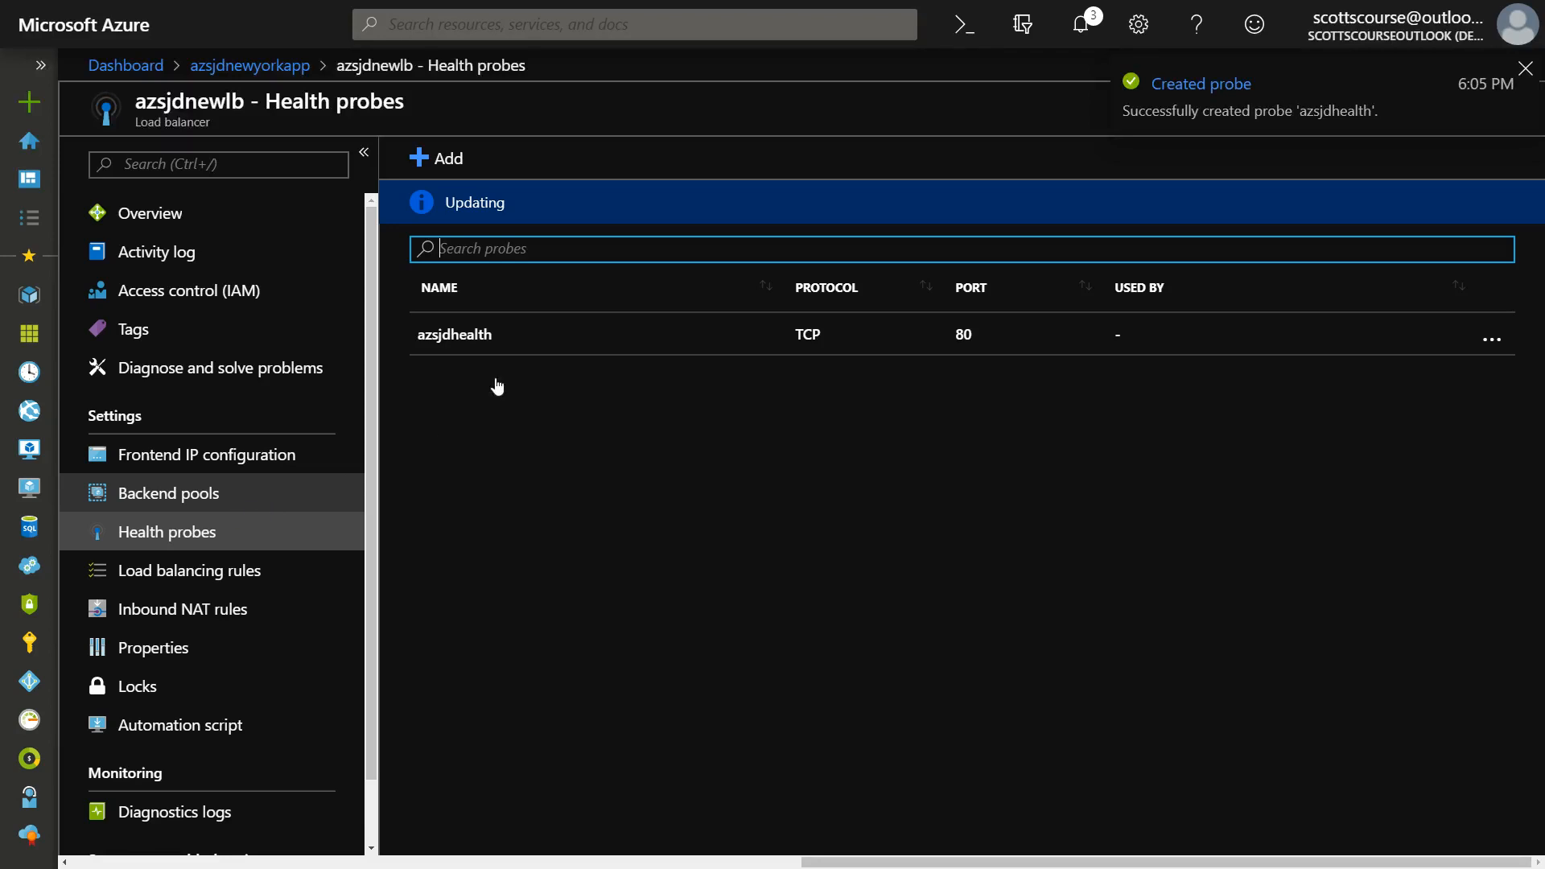
click(173, 497)
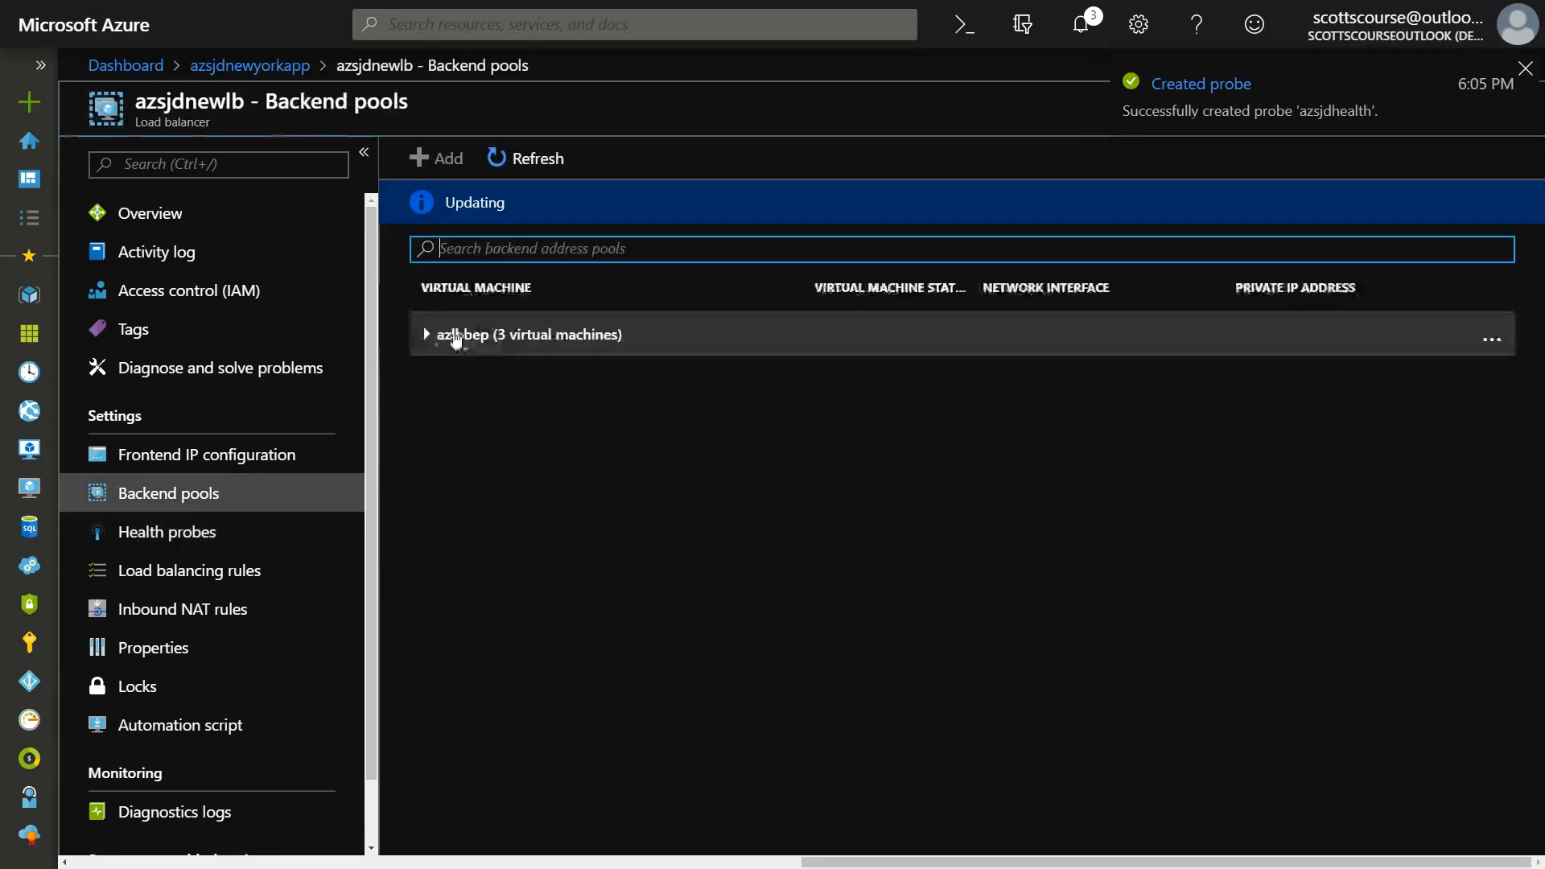
click(427, 334)
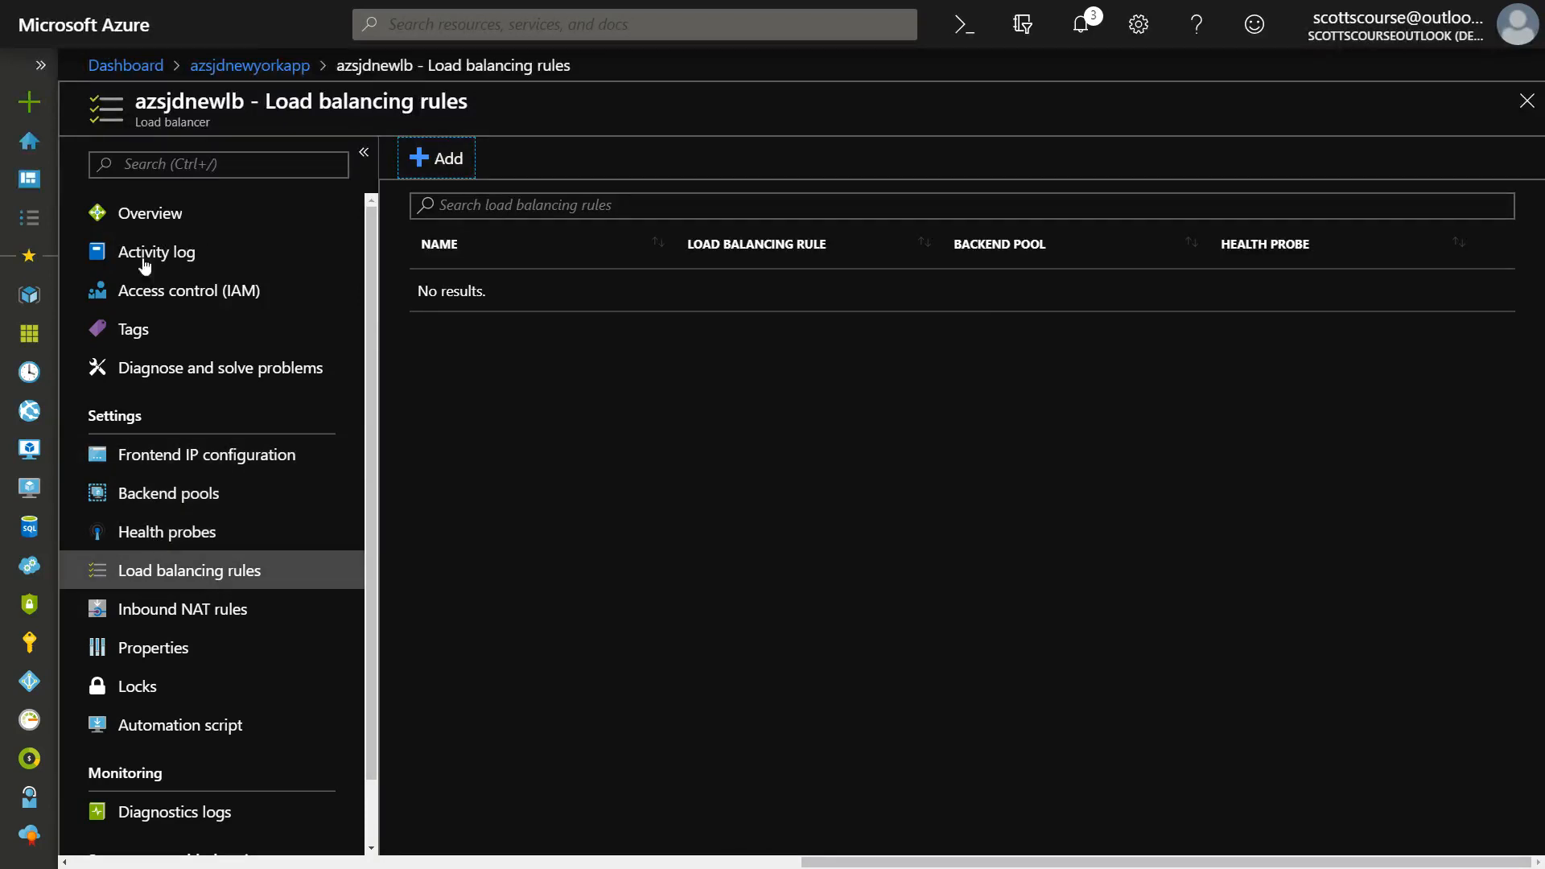
click(147, 205)
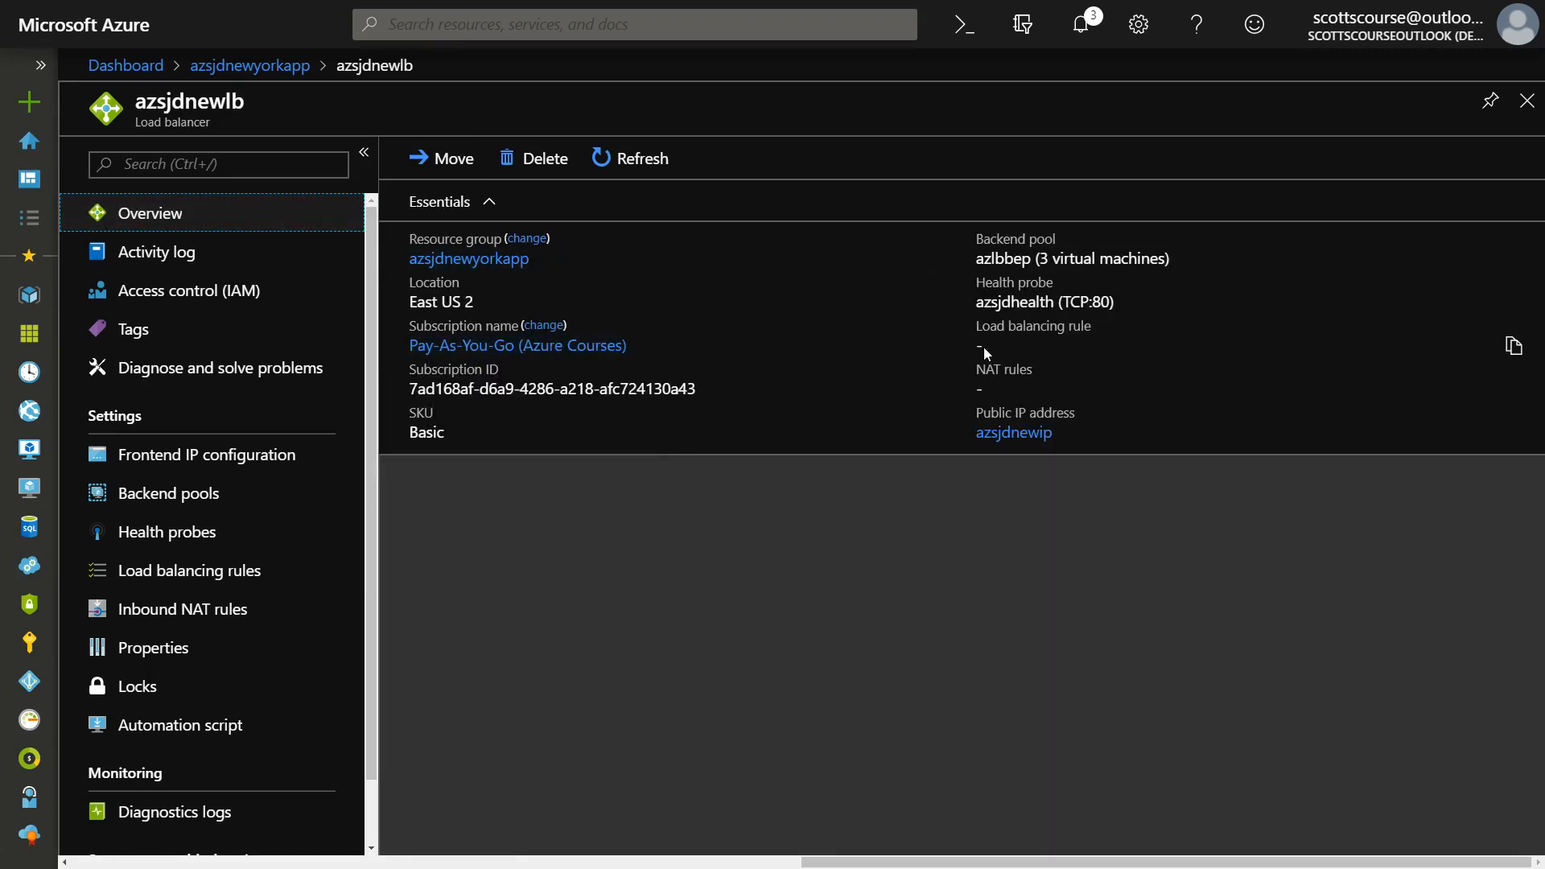
Start a new load balancing rule named azsjdnewrules, keeping LoadBalancerFrontEnd as its frontend IP address.
click(187, 576)
click(436, 158)
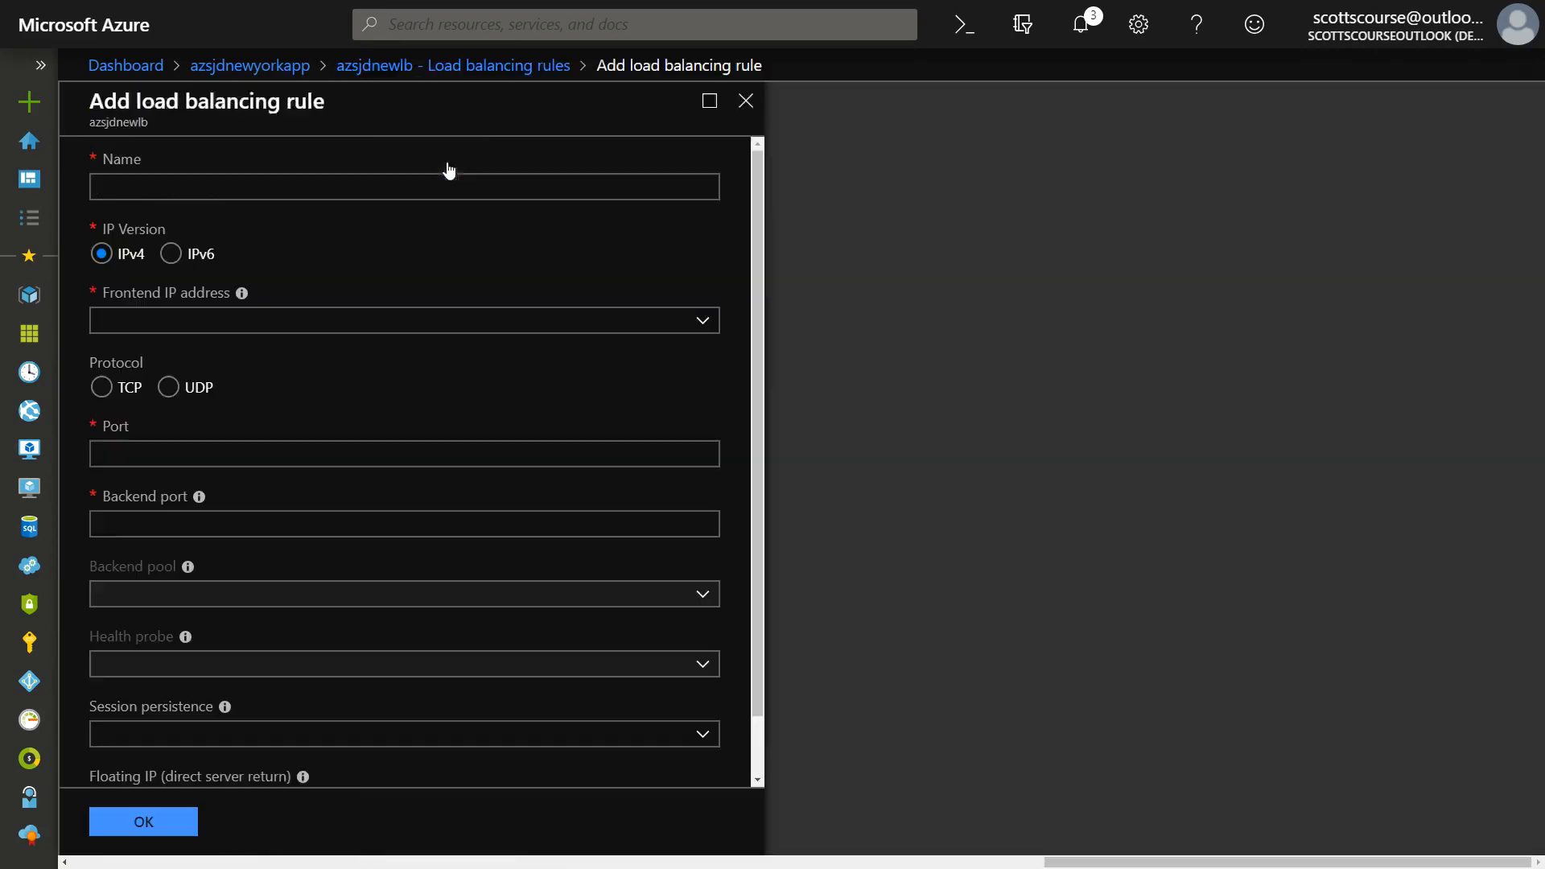
text(azsj)
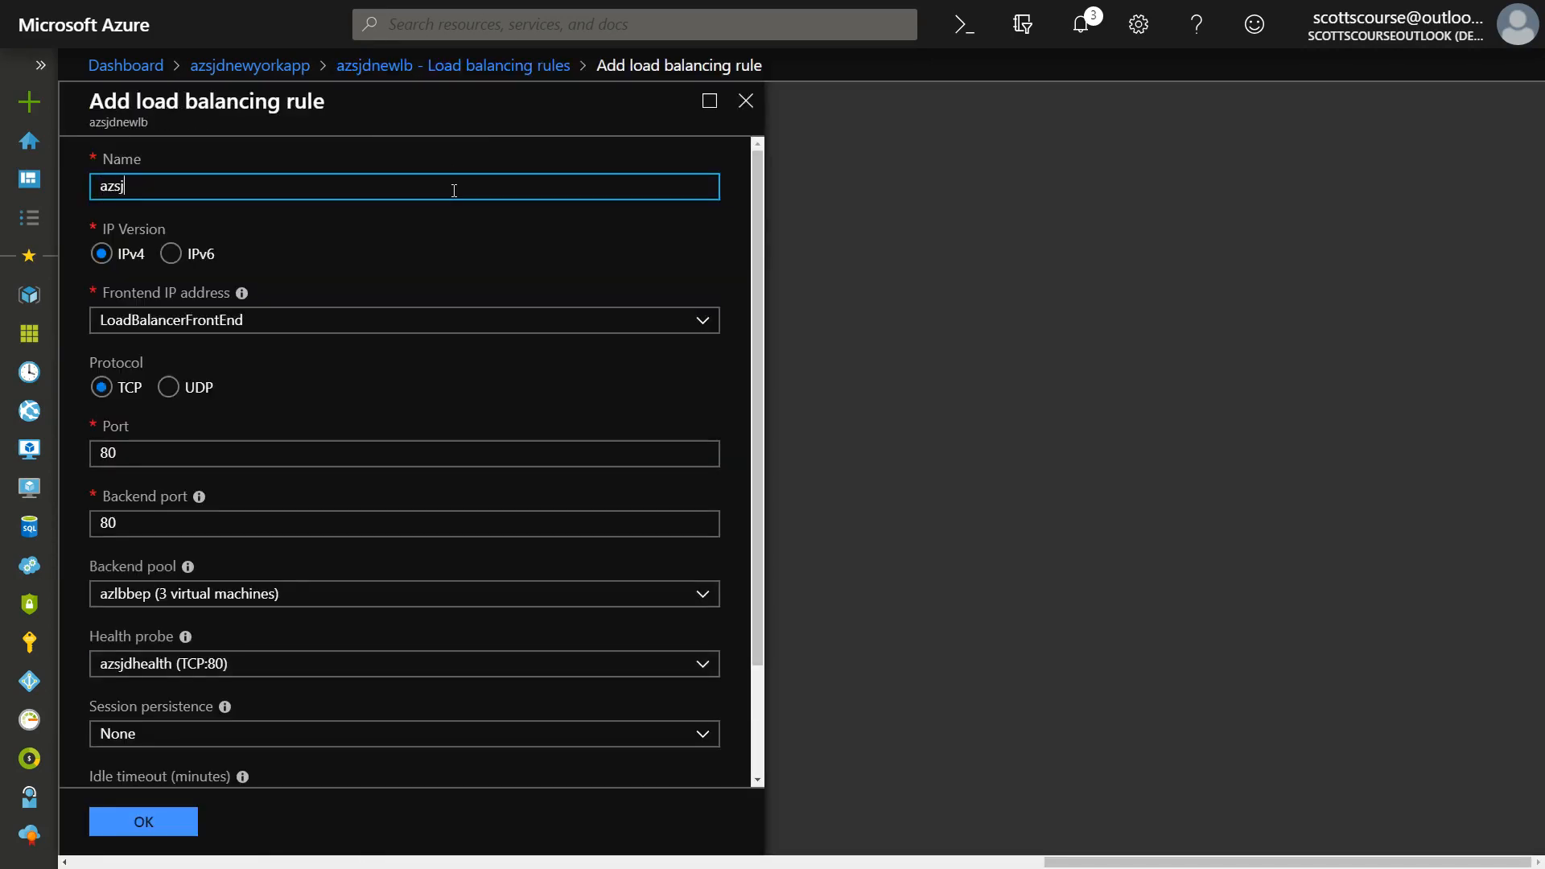
text(dnewrules)
click(191, 329)
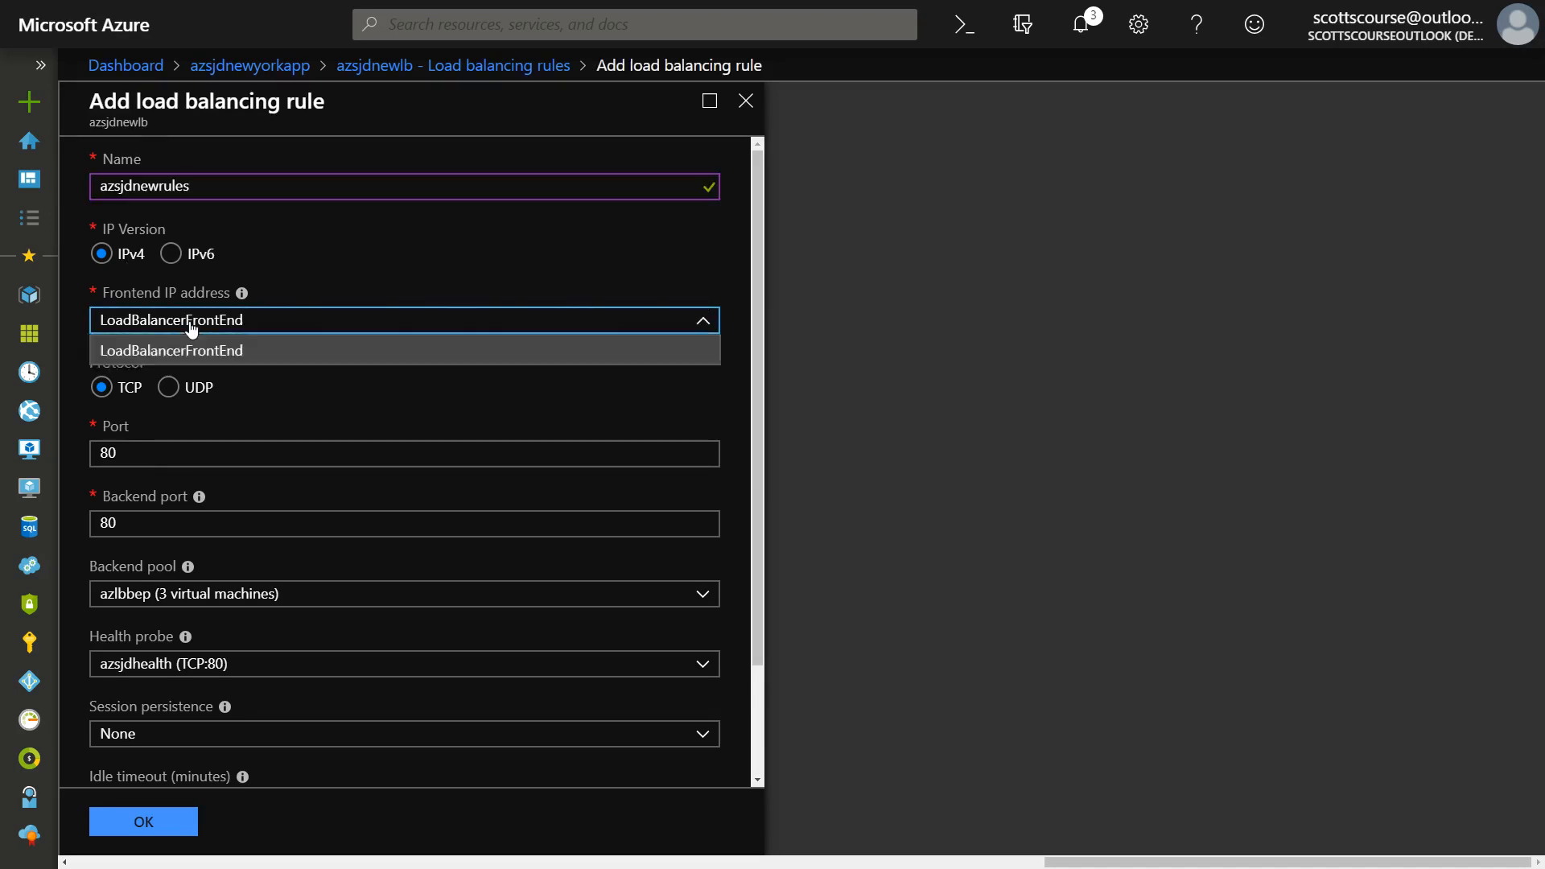
click(193, 329)
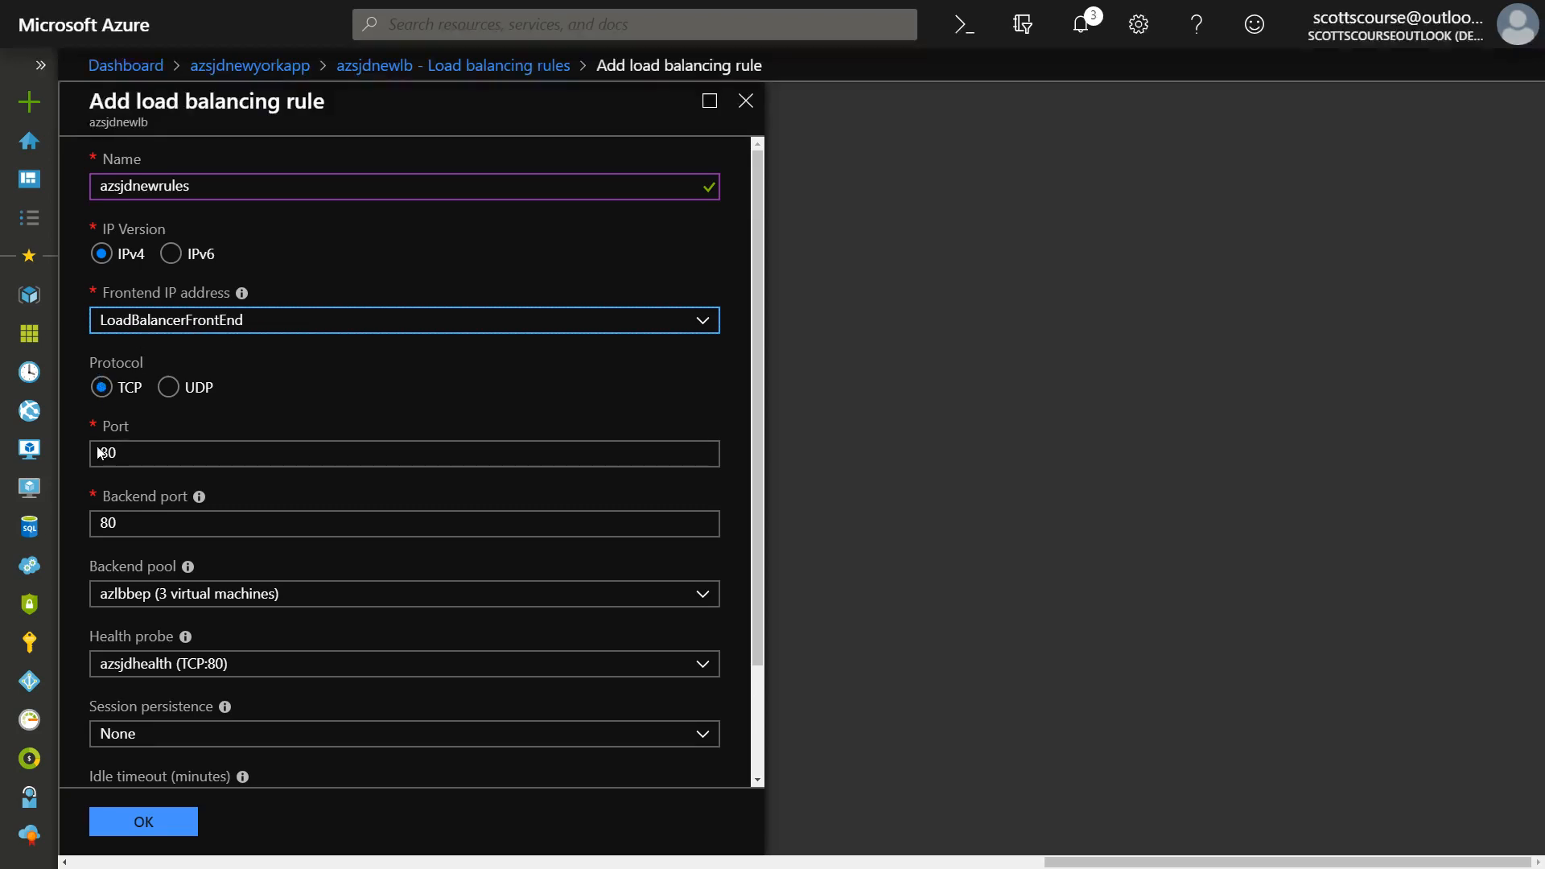
Set the load balancing rule's backend port to 80.
scroll(101, 387, down, 2)
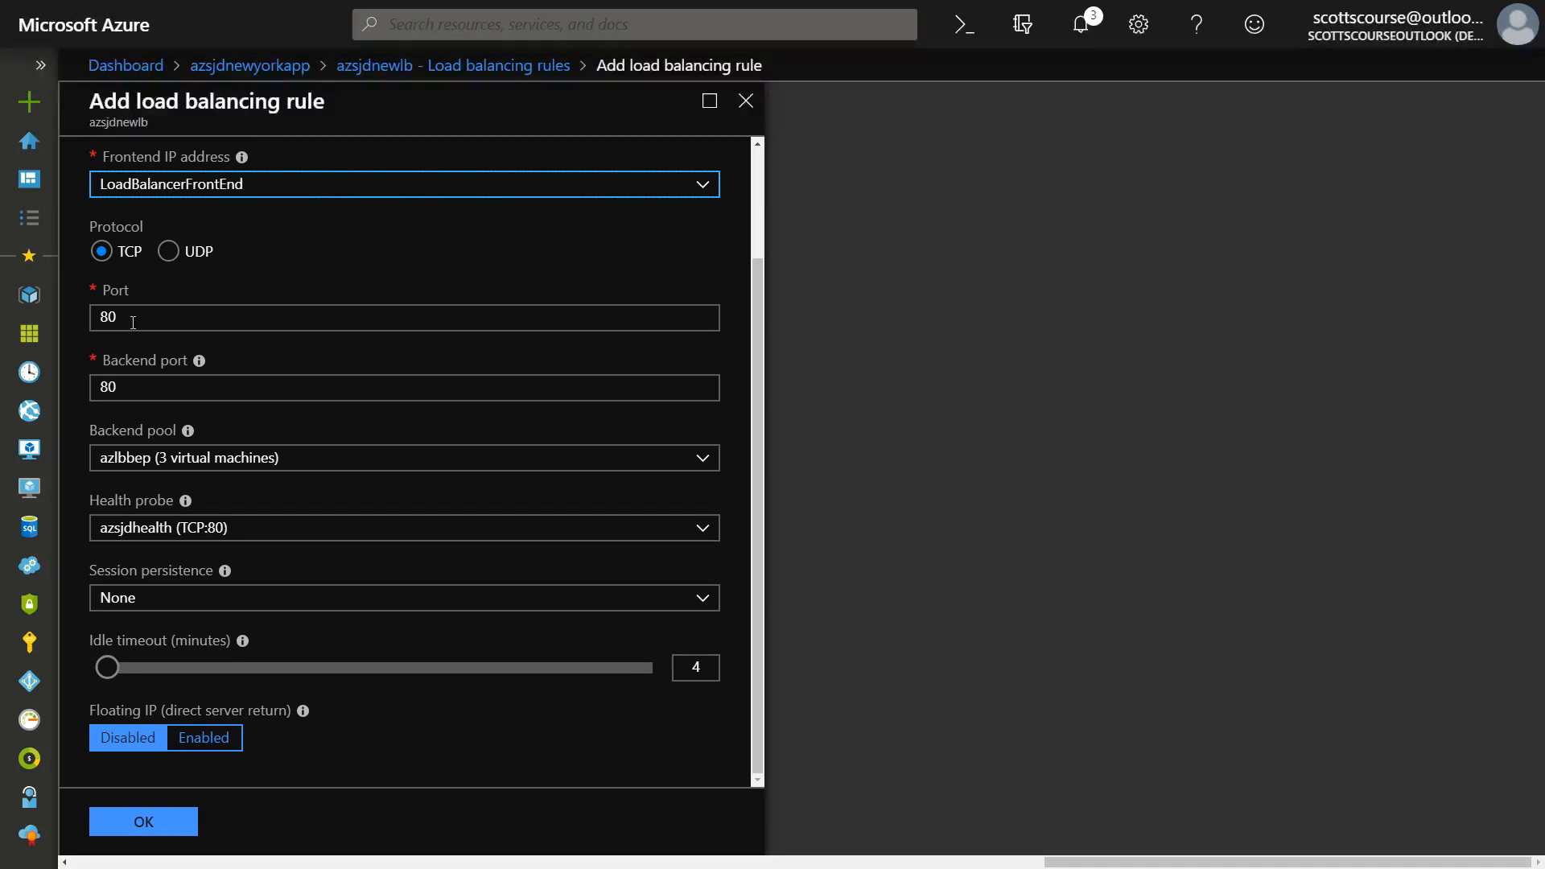
click(128, 389)
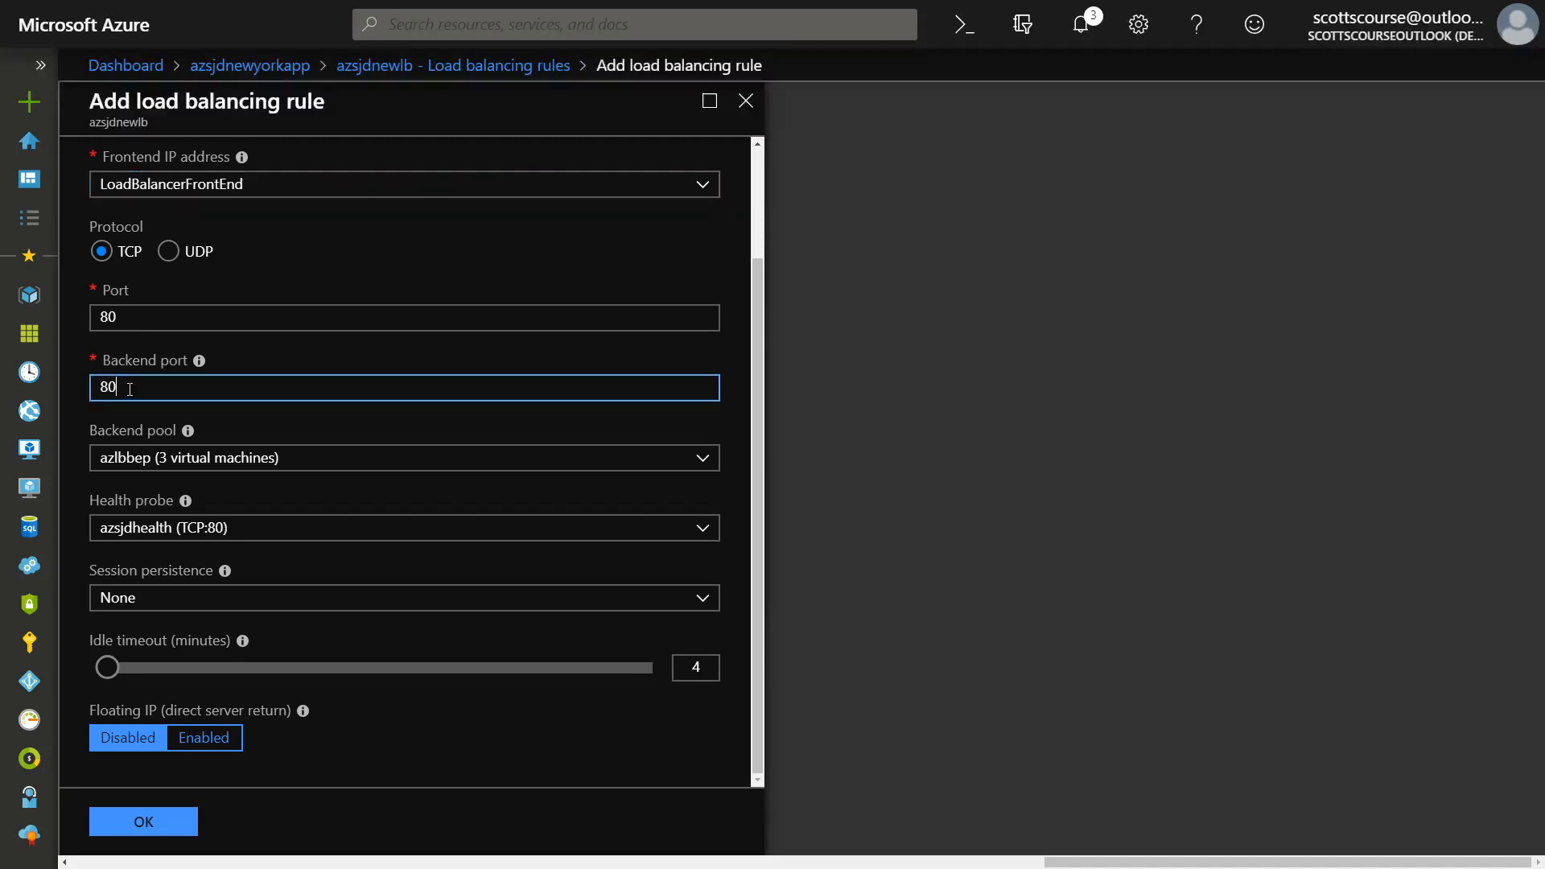
text(80)
key(BackSpace)
text(0)
click(113, 417)
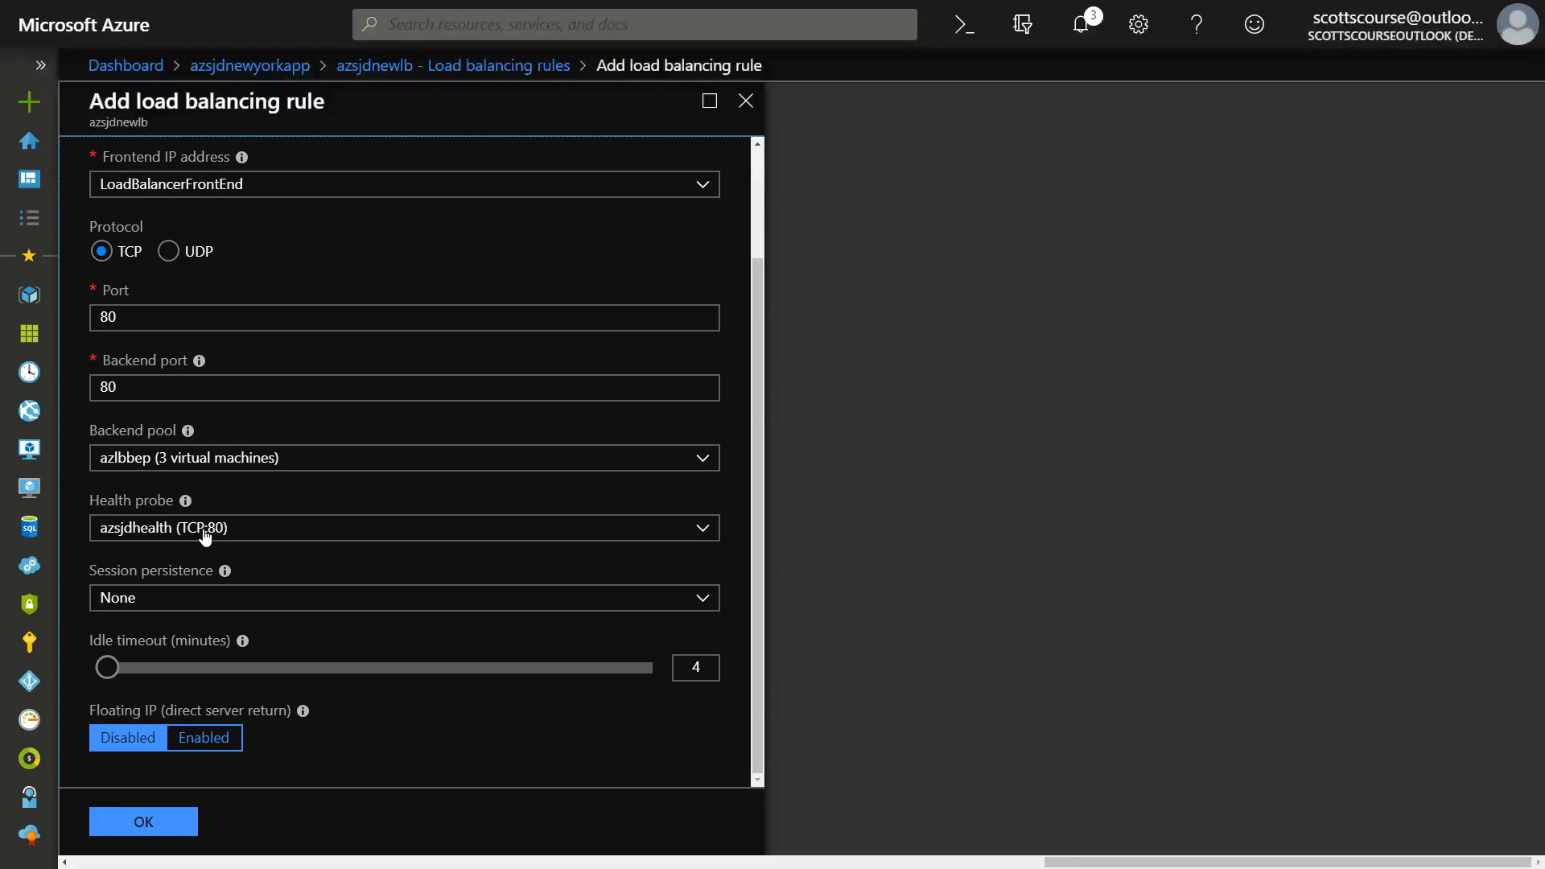
Review the session persistence options and their description, and try Client IP for the rule.
click(708, 598)
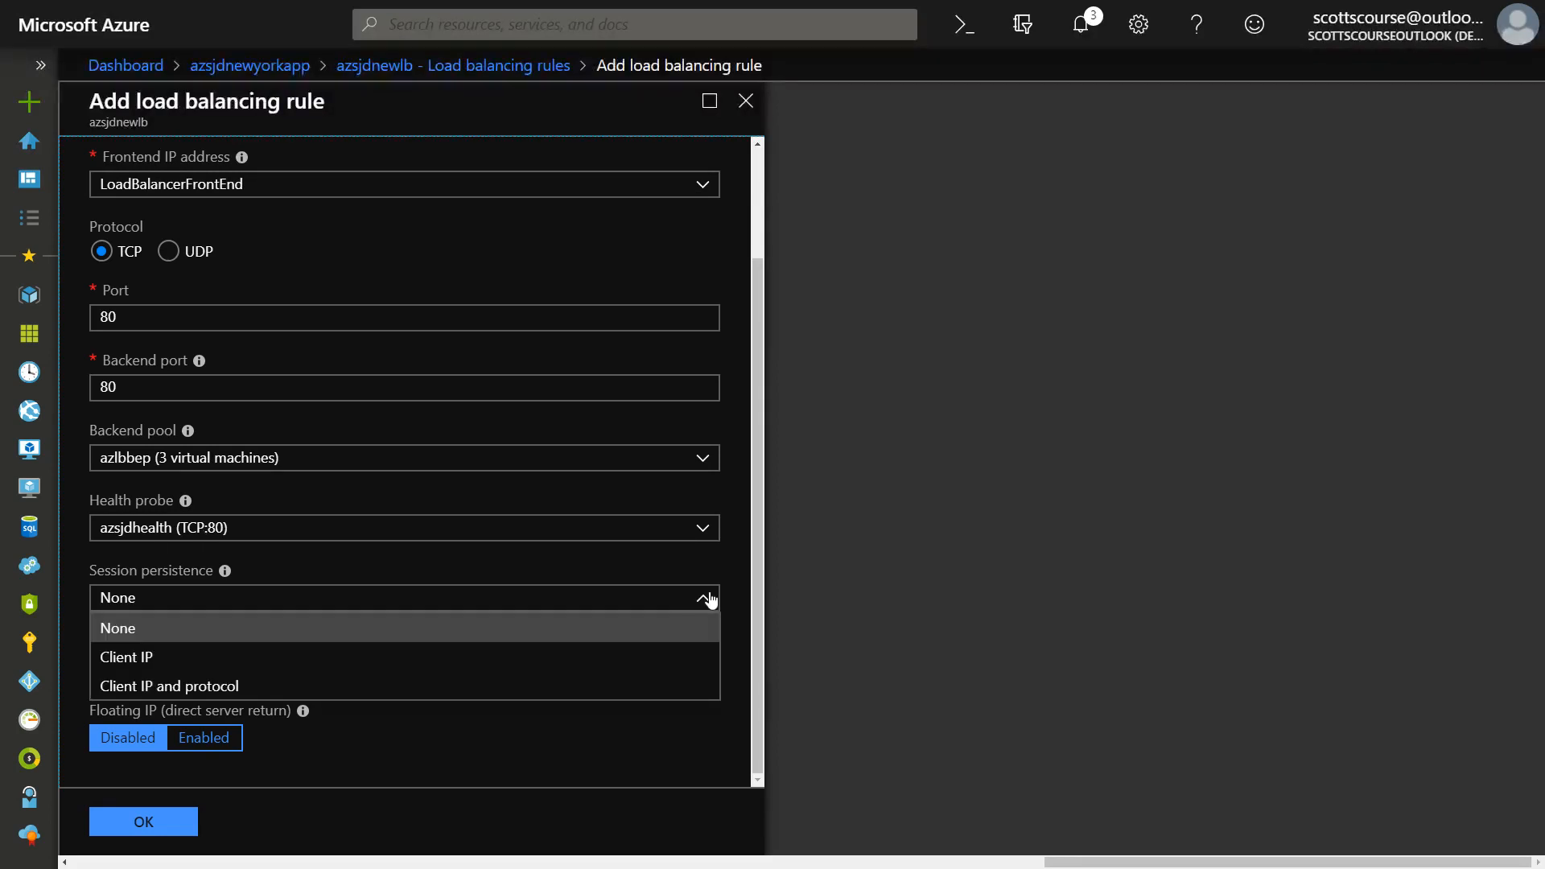
click(708, 598)
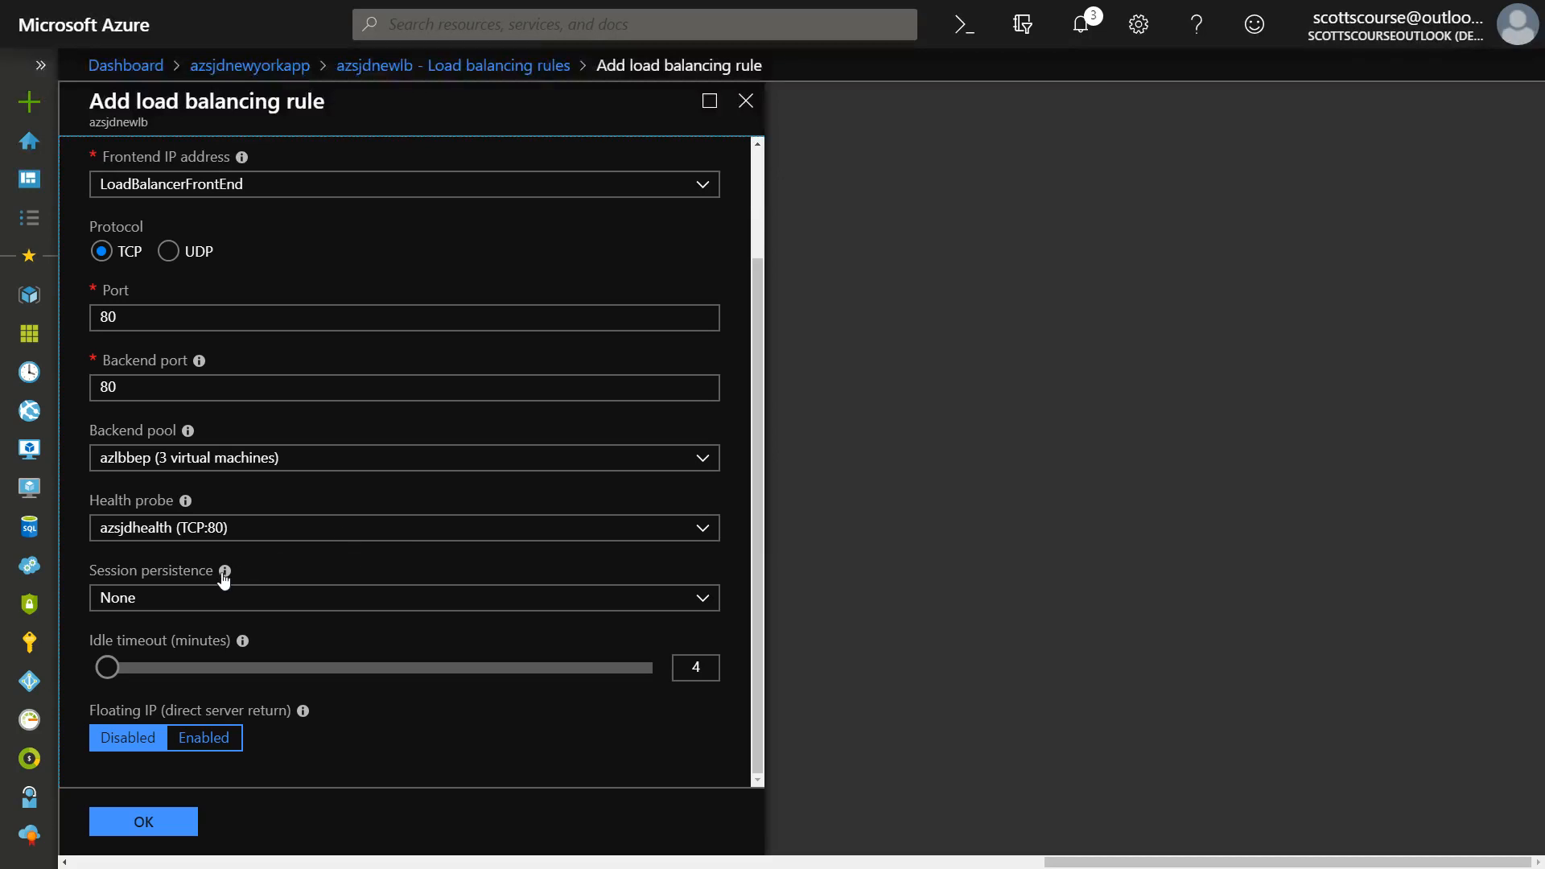
mouse_move(224, 573)
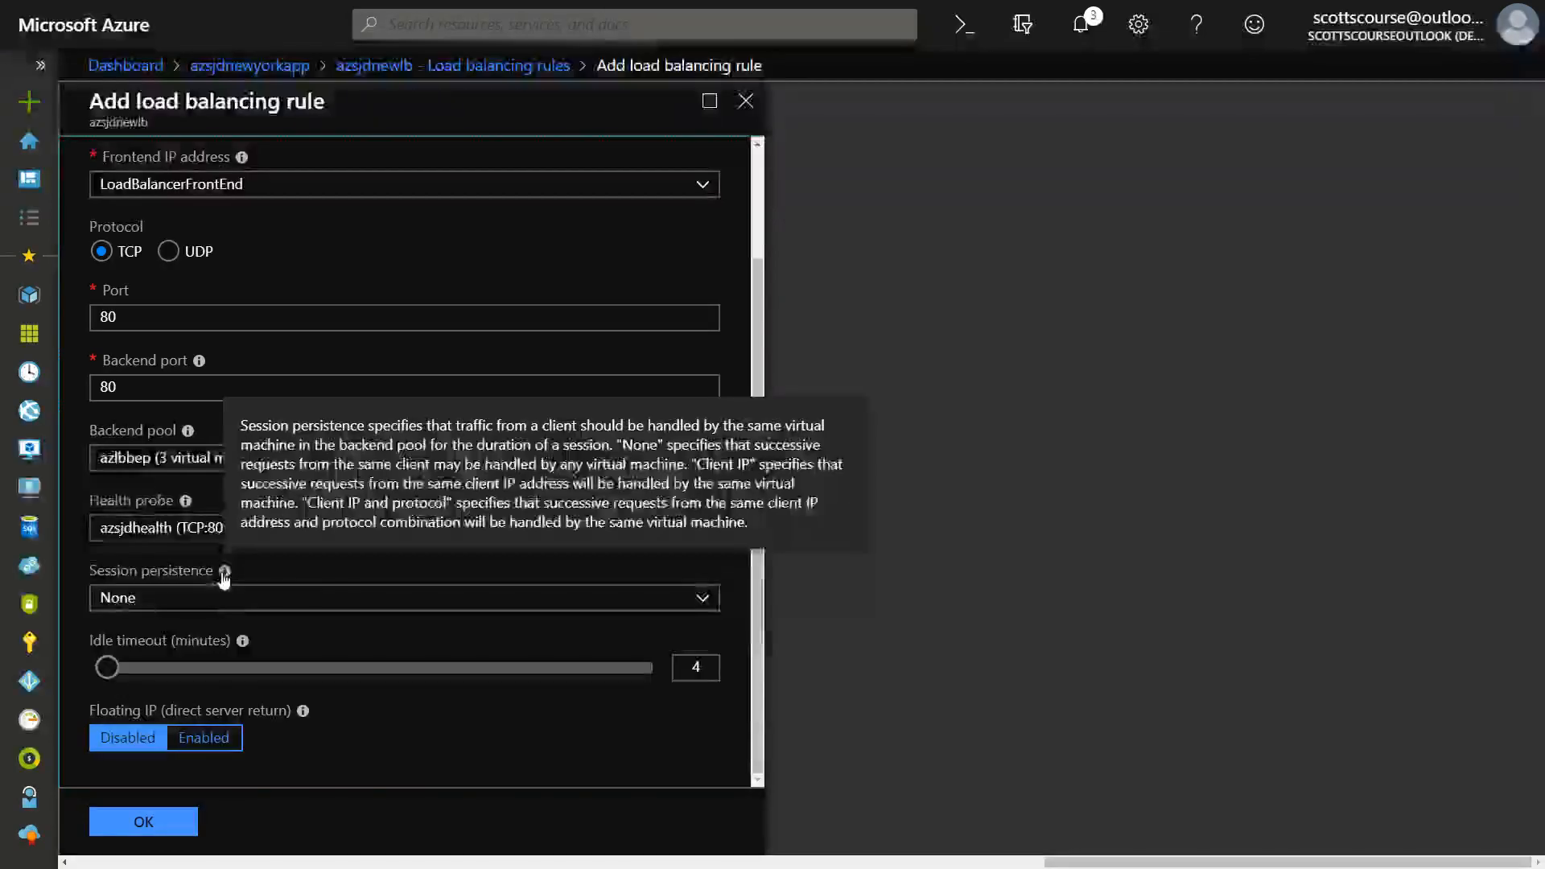
click(221, 602)
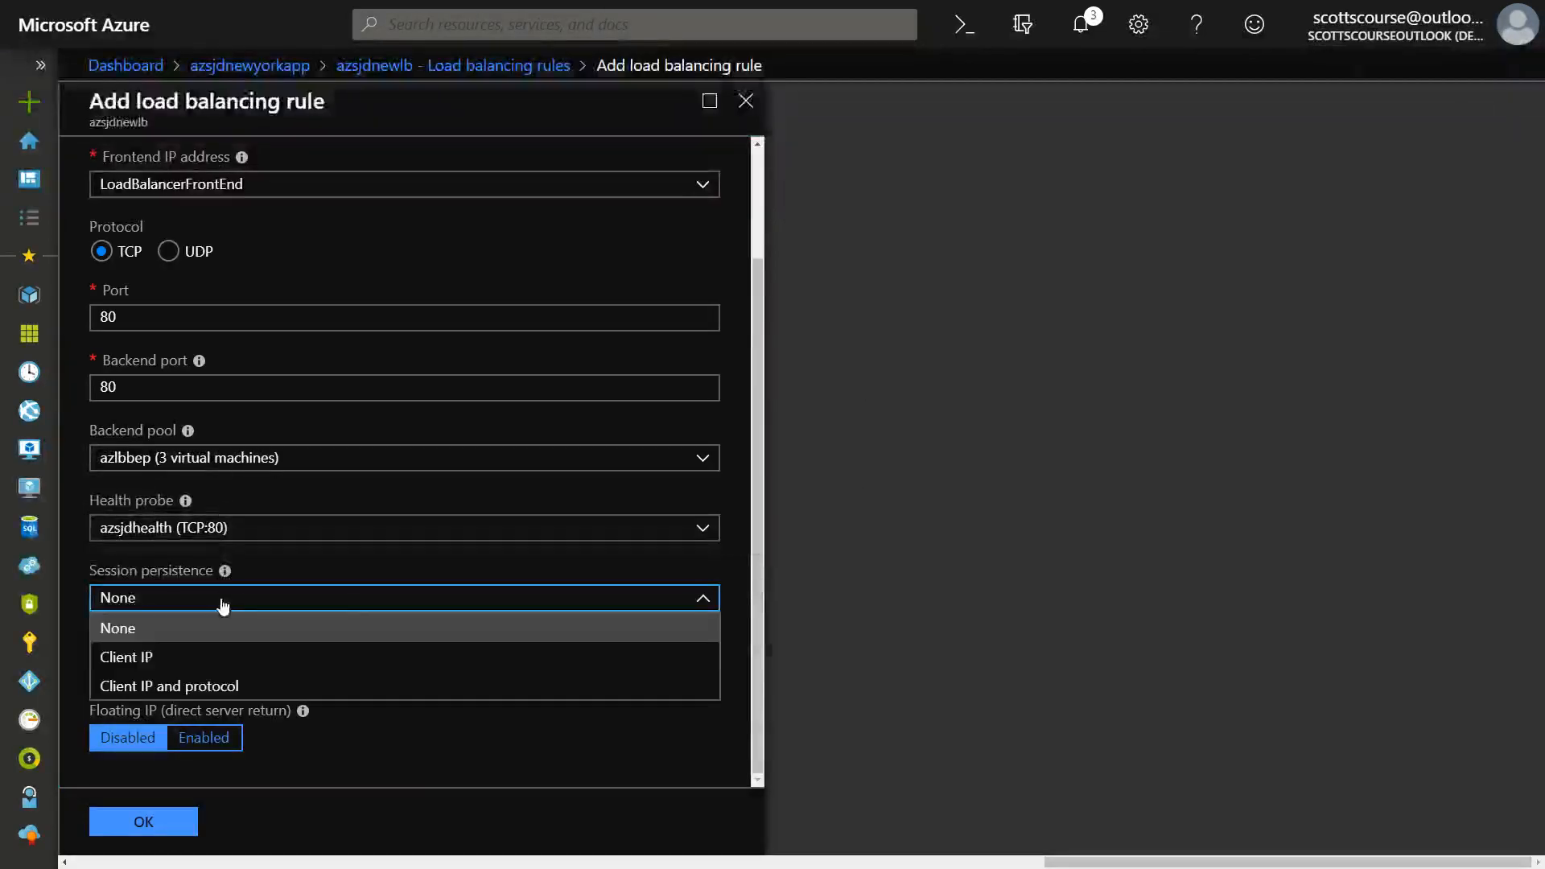
click(137, 658)
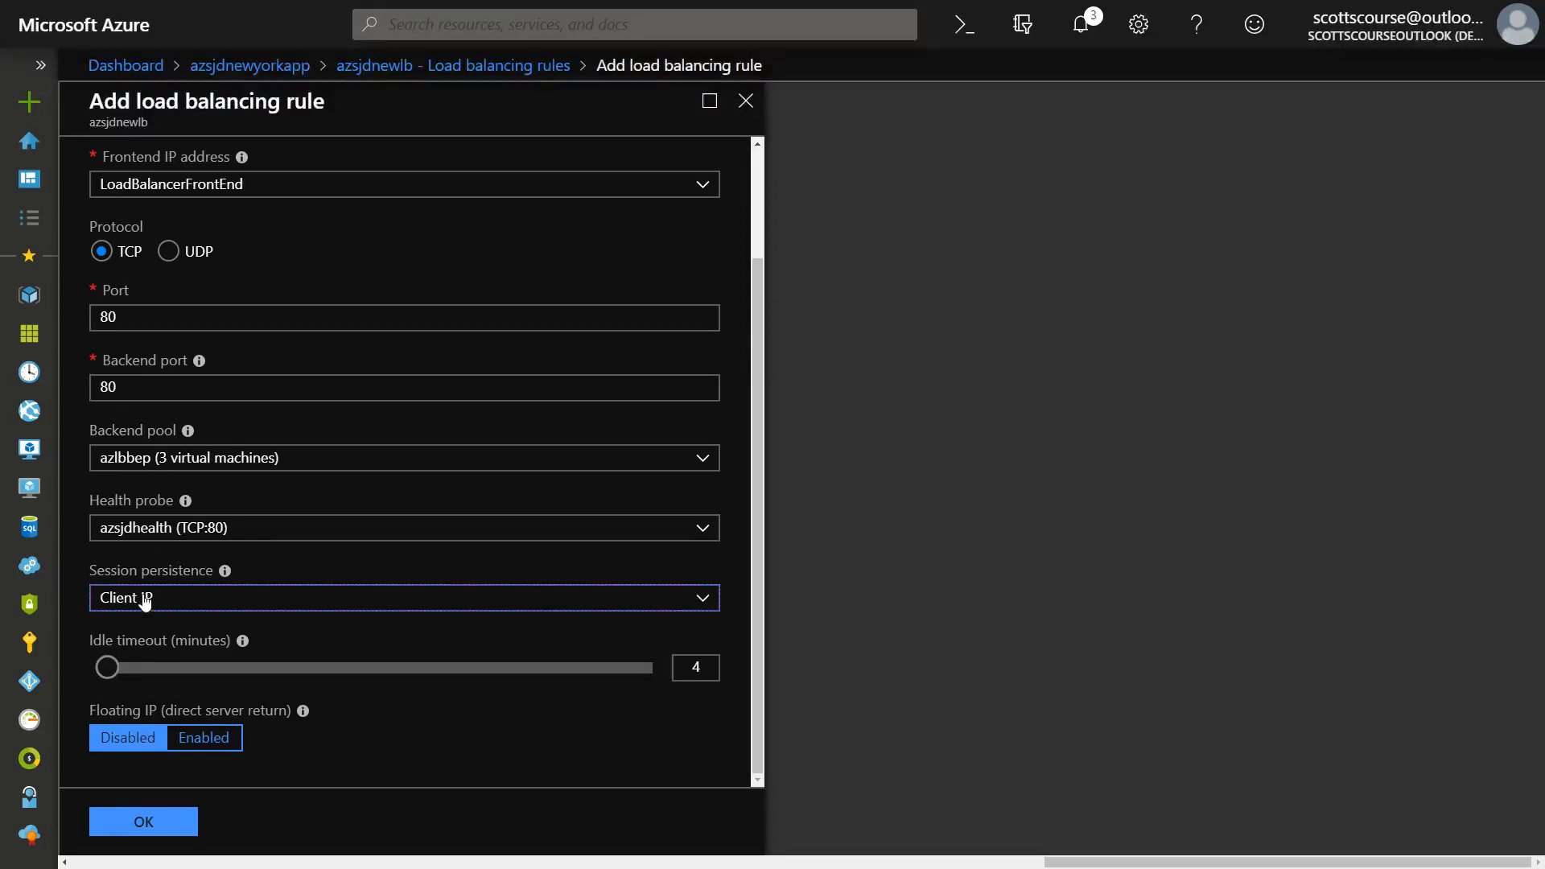
Set the rule's session persistence to None and create the load balancing rule.
click(145, 602)
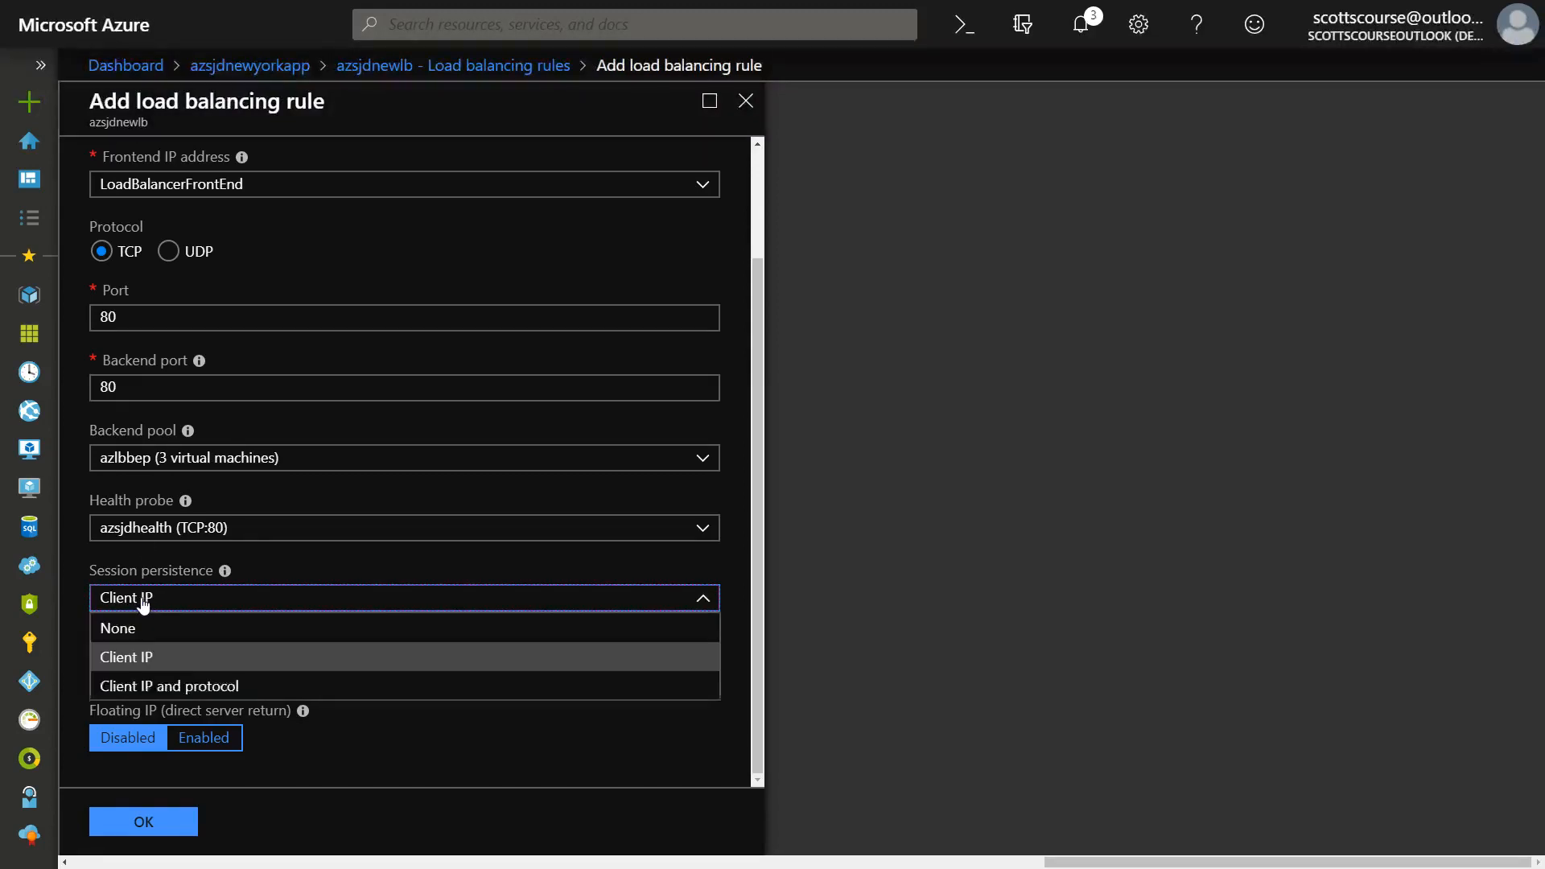
click(131, 633)
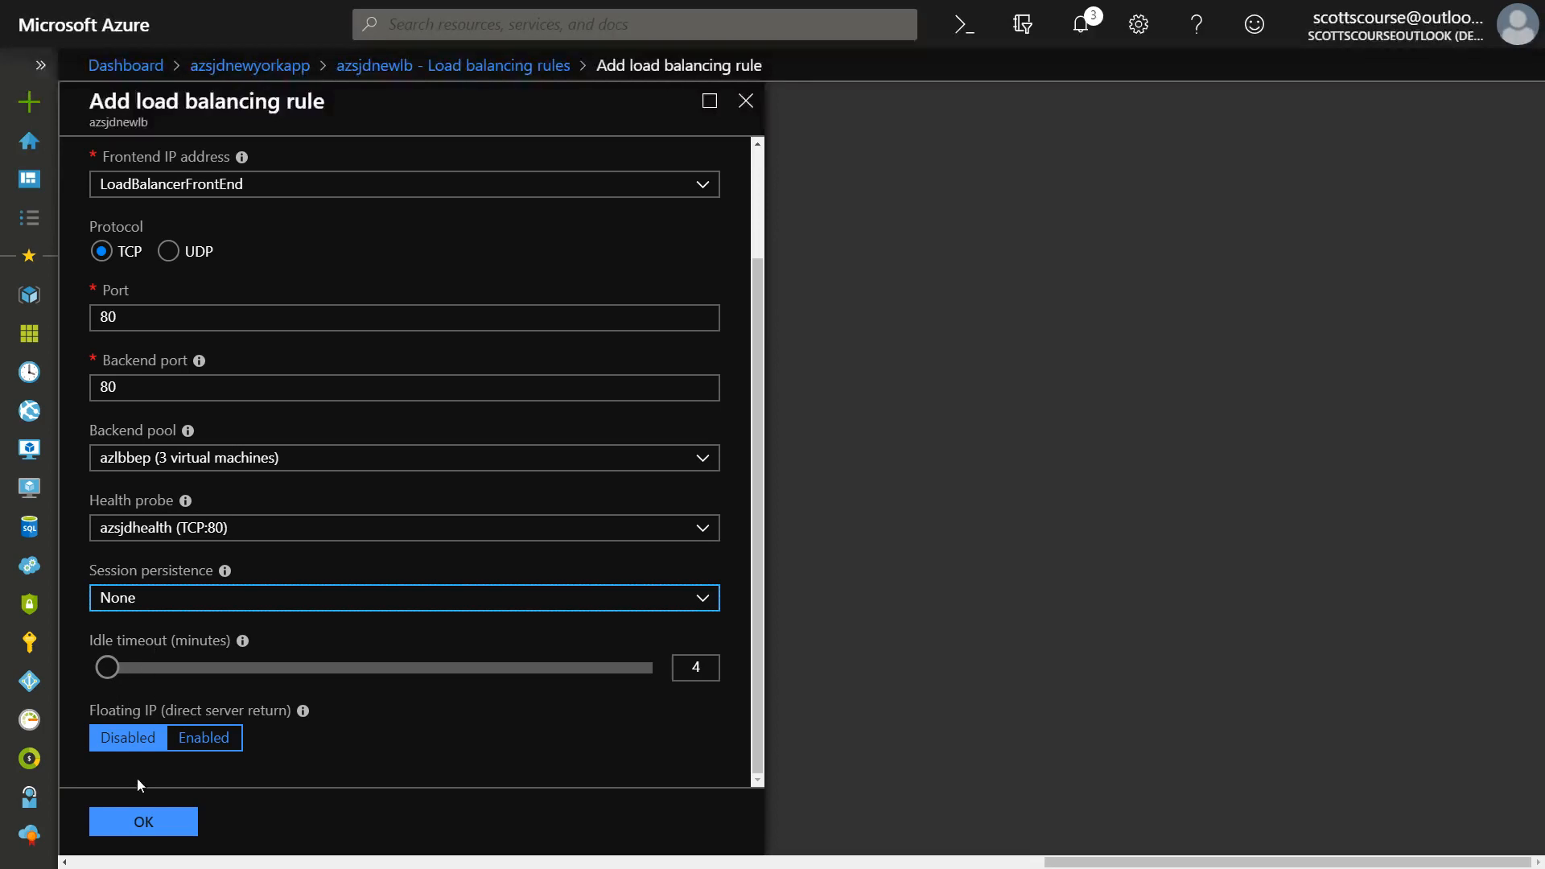
click(143, 822)
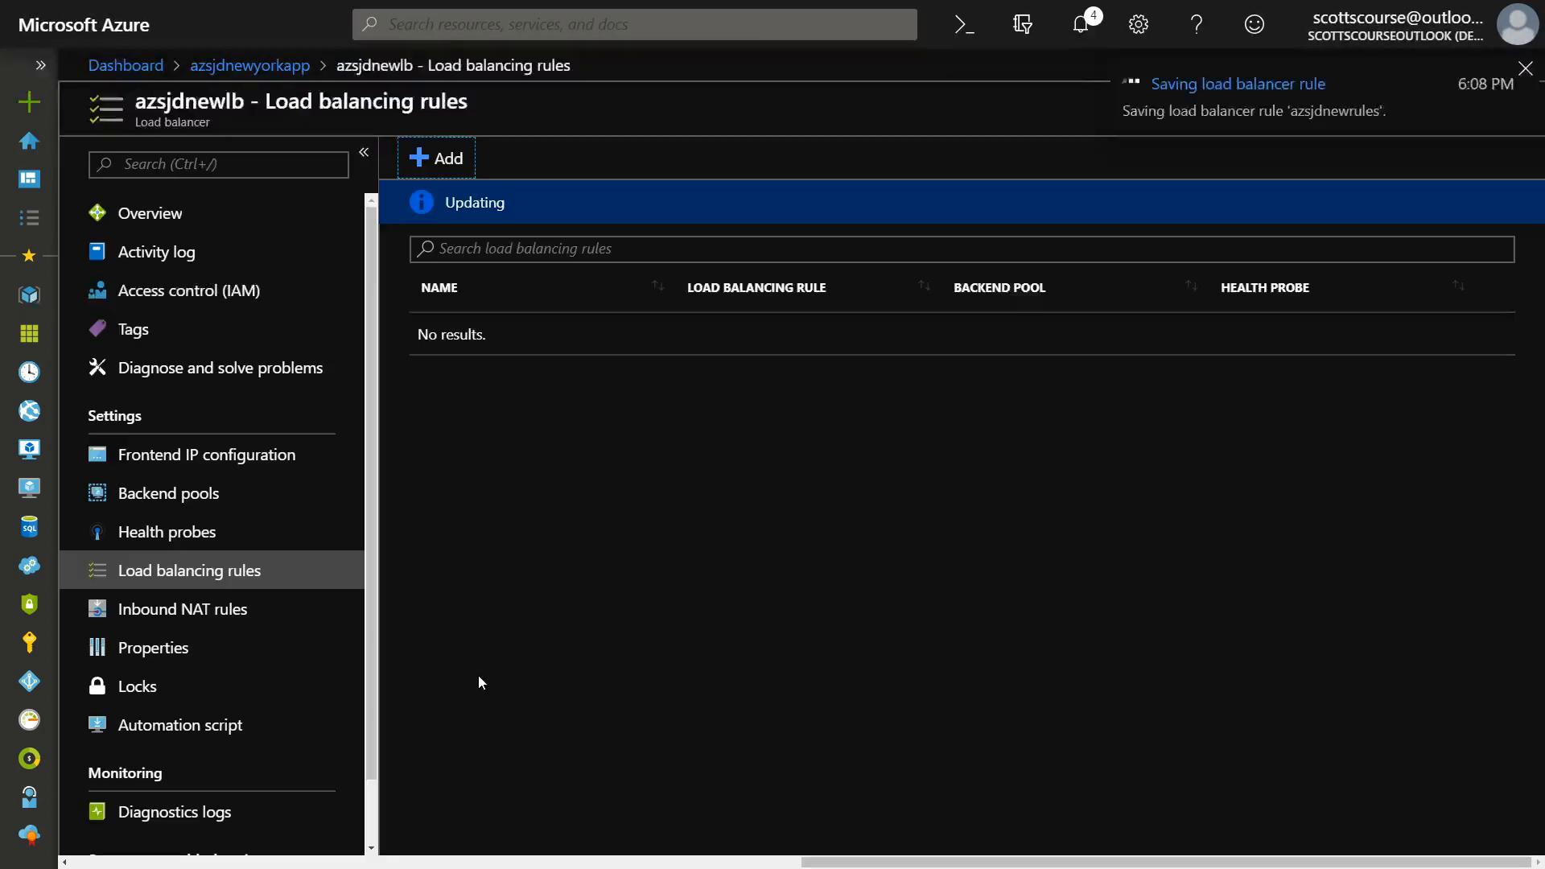